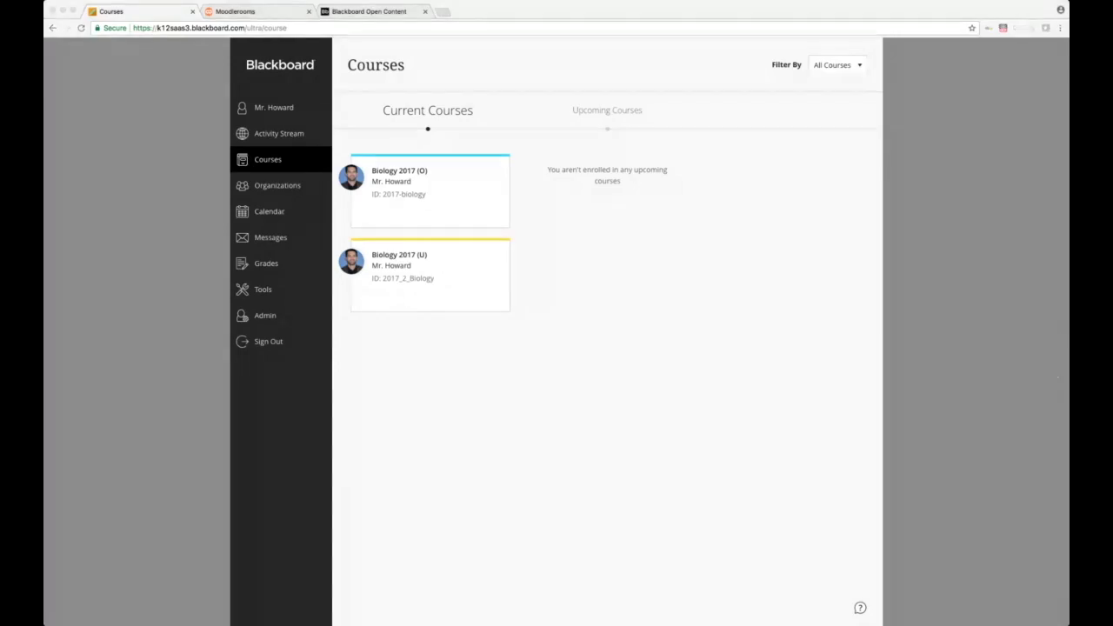
# Step: Open the Biology 2017 (O) course and go to the Content Market from its Start Here introduction page
pyautogui.click(49, 347)
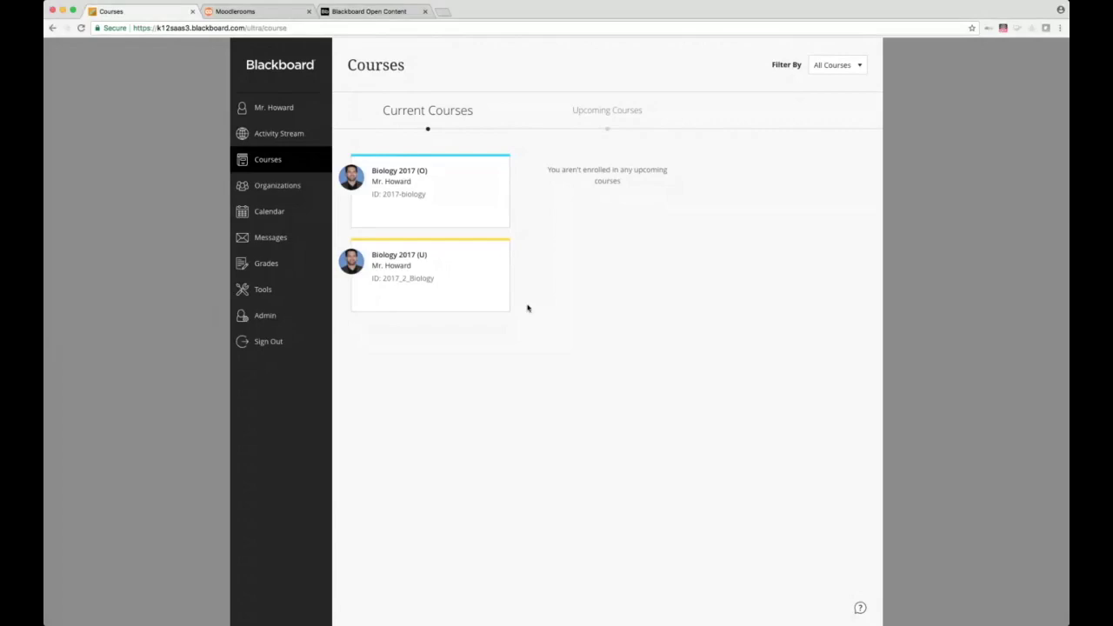
pyautogui.click(400, 180)
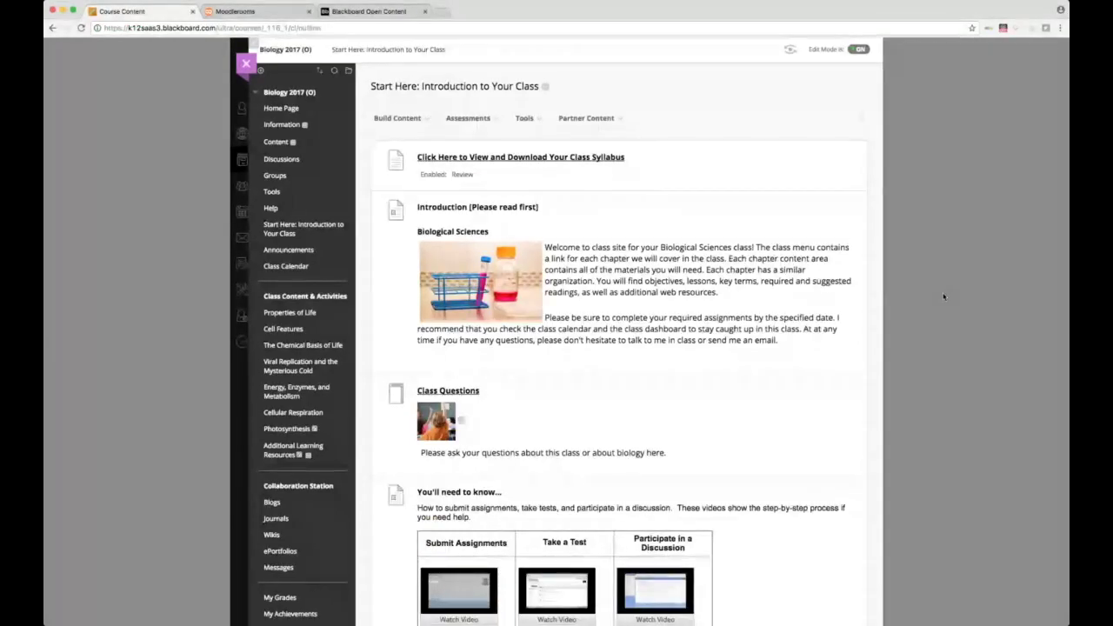
pyautogui.click(424, 119)
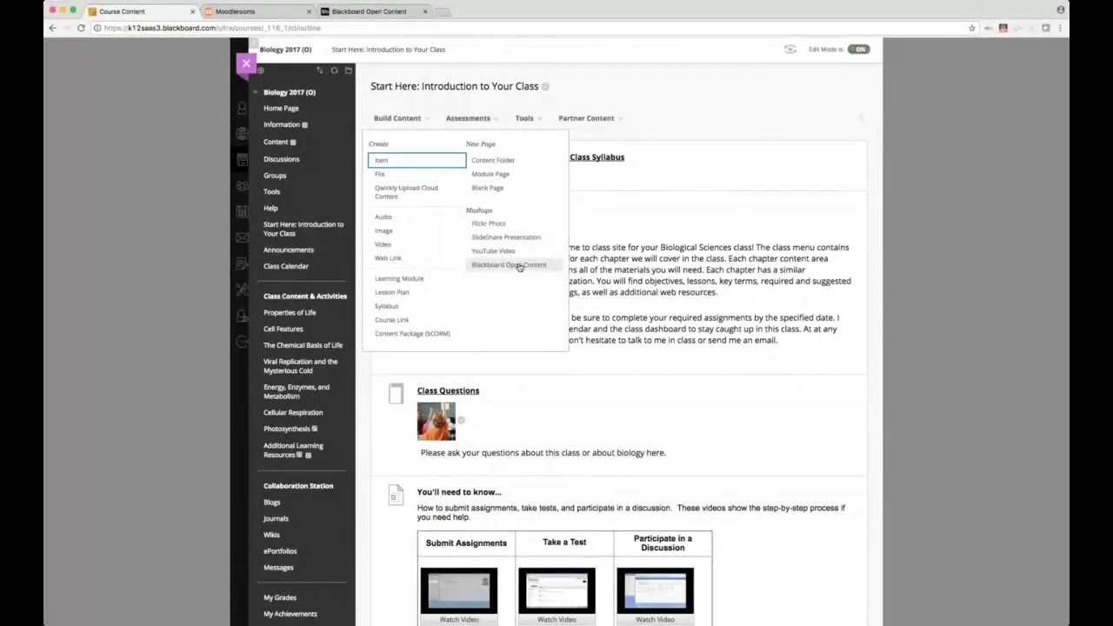
pyautogui.click(611, 121)
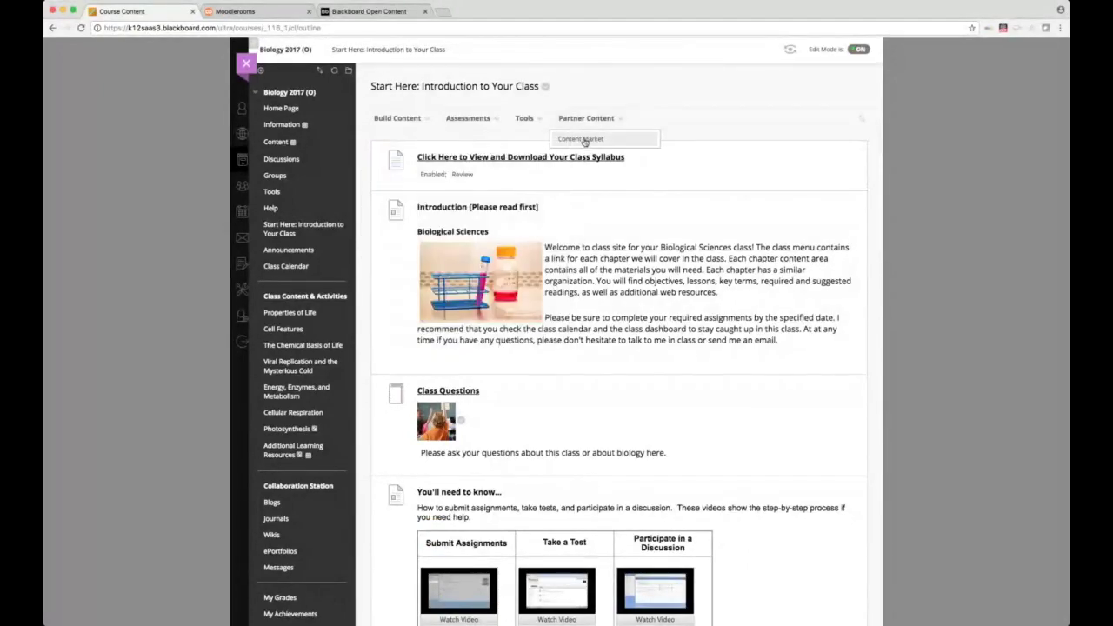
pyautogui.click(584, 140)
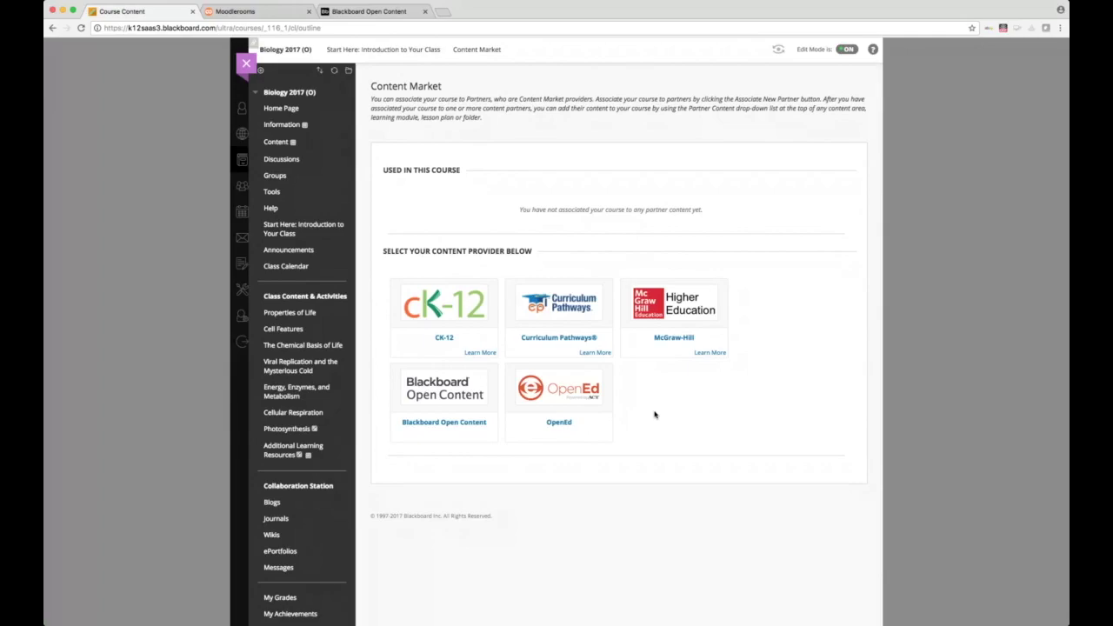
# Step: Open the Blackboard Open Content provider, search it for "k-12" and show only the OpenEd resources
pyautogui.click(449, 398)
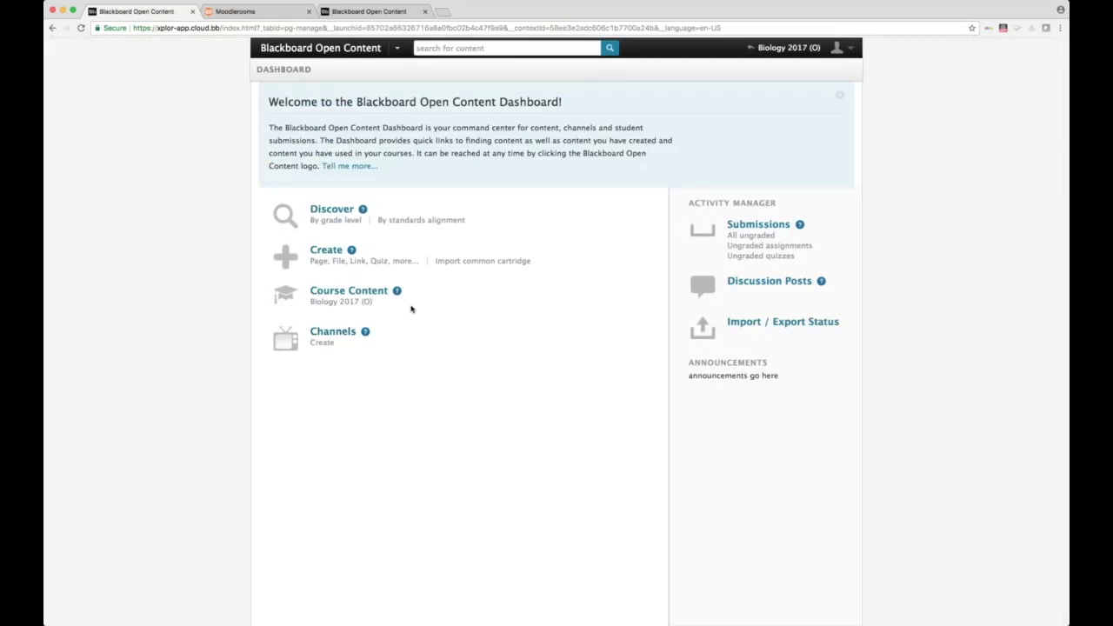
pyautogui.click(497, 45)
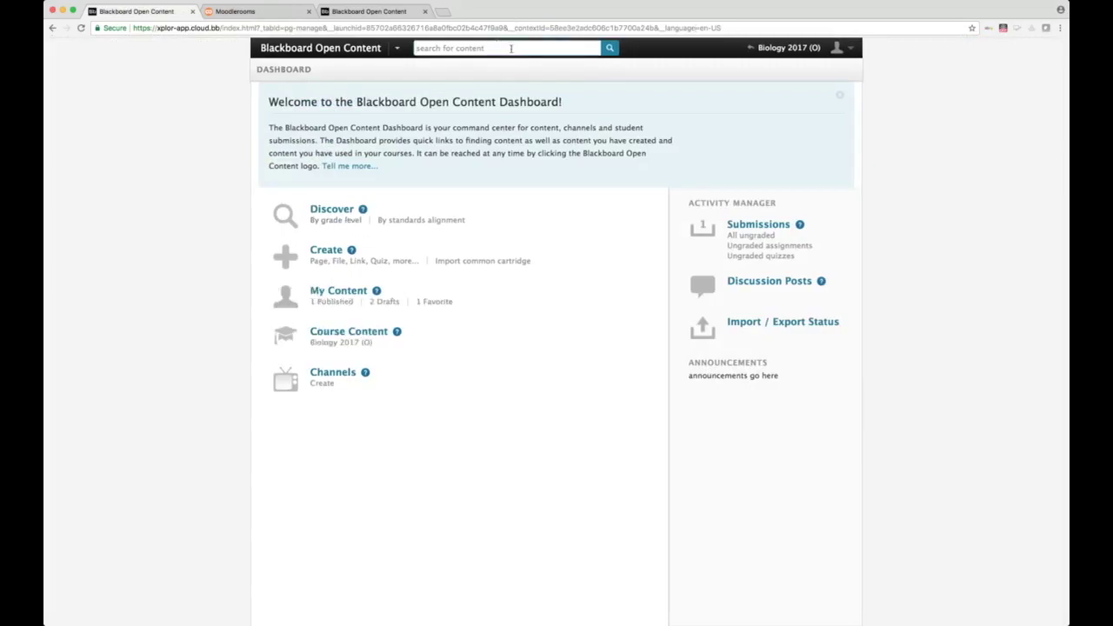
pyautogui.write('k-12')
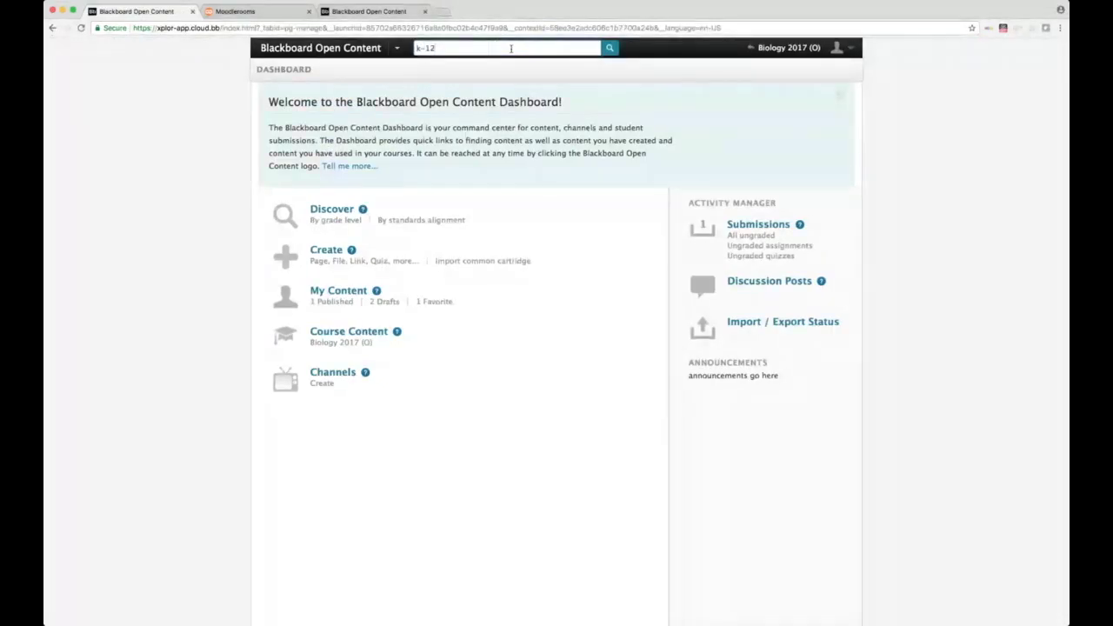
pyautogui.press('Return')
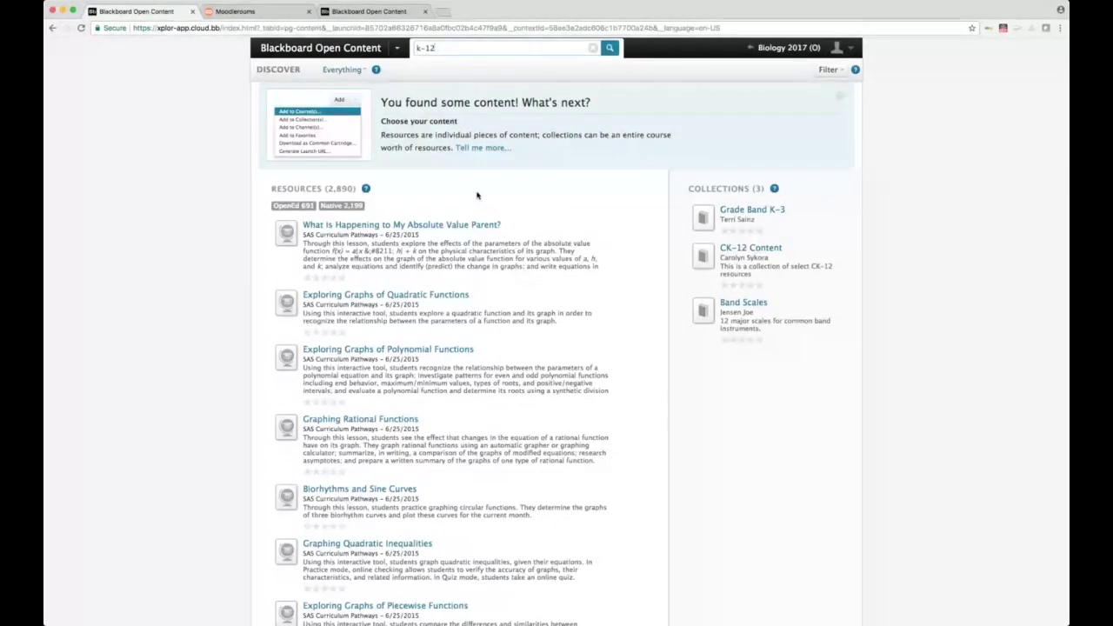
pyautogui.click(293, 206)
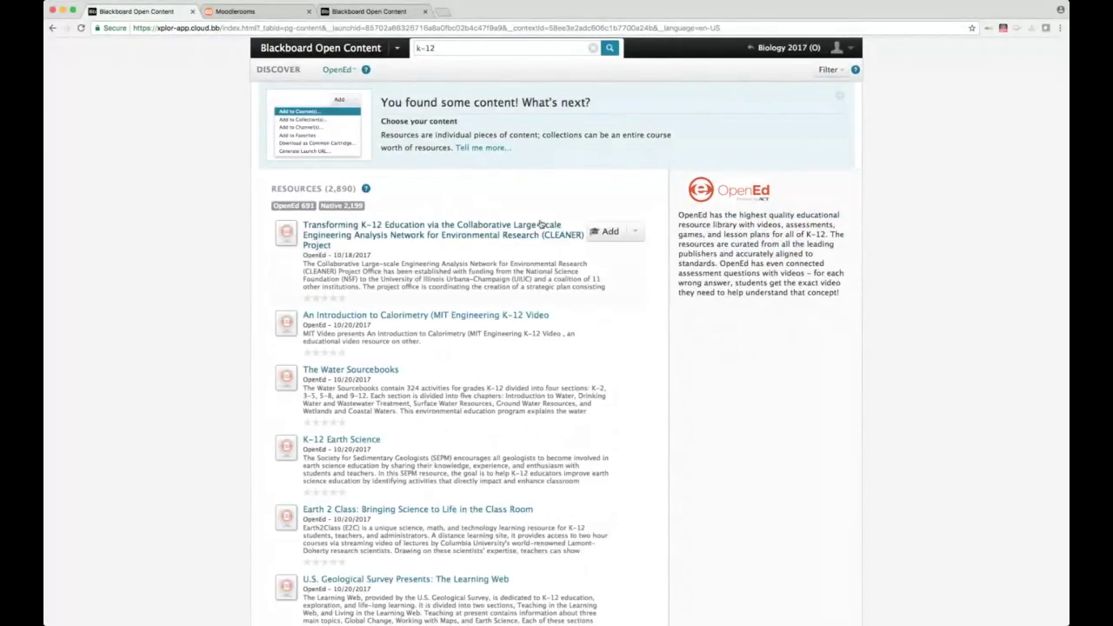
# Step: View the Discover page of Blackboard Open Content, and return to the Biology 2017 (O) course
pyautogui.click(336, 49)
pyautogui.click(332, 209)
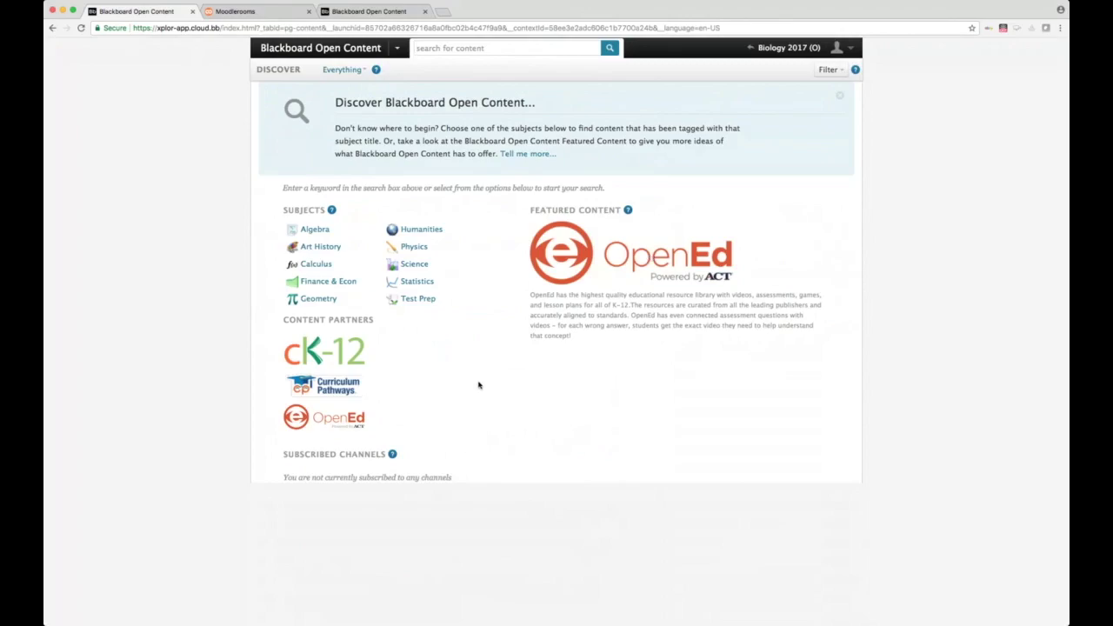
pyautogui.click(780, 48)
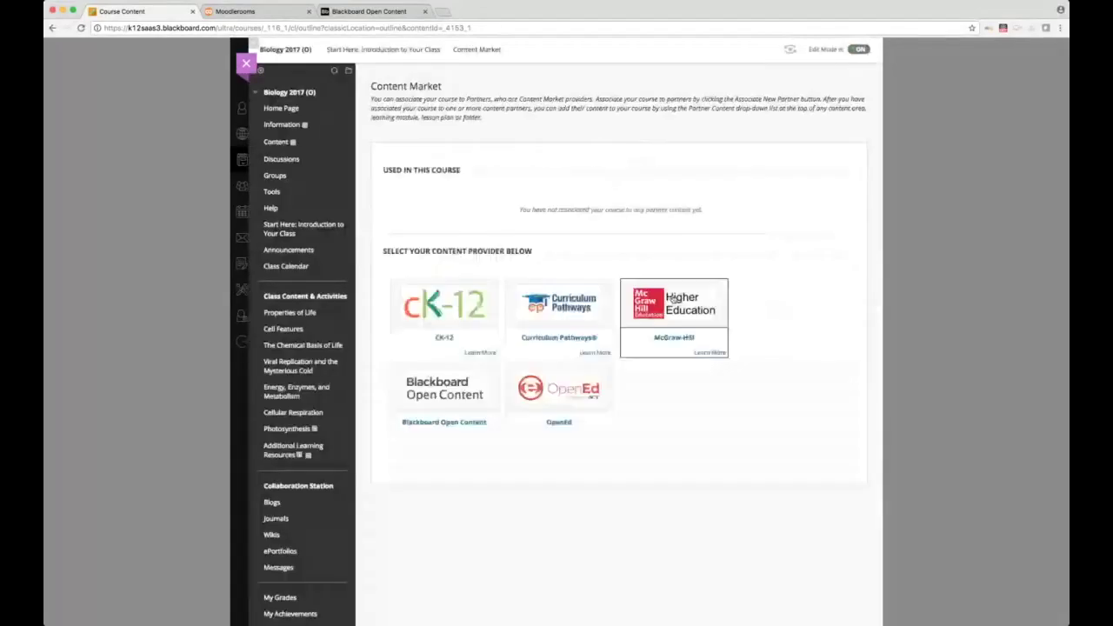
# Step: View the OpenEd provider's resources from the Content Market, and exit the Biology 2017 (O) course to the course list
pyautogui.click(555, 398)
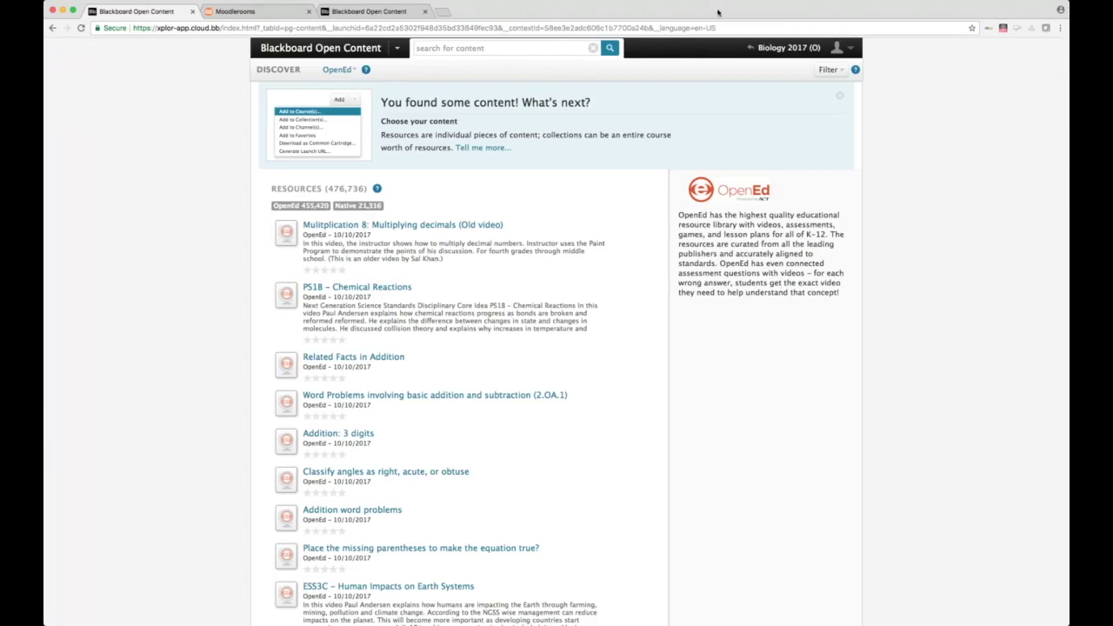
pyautogui.click(782, 51)
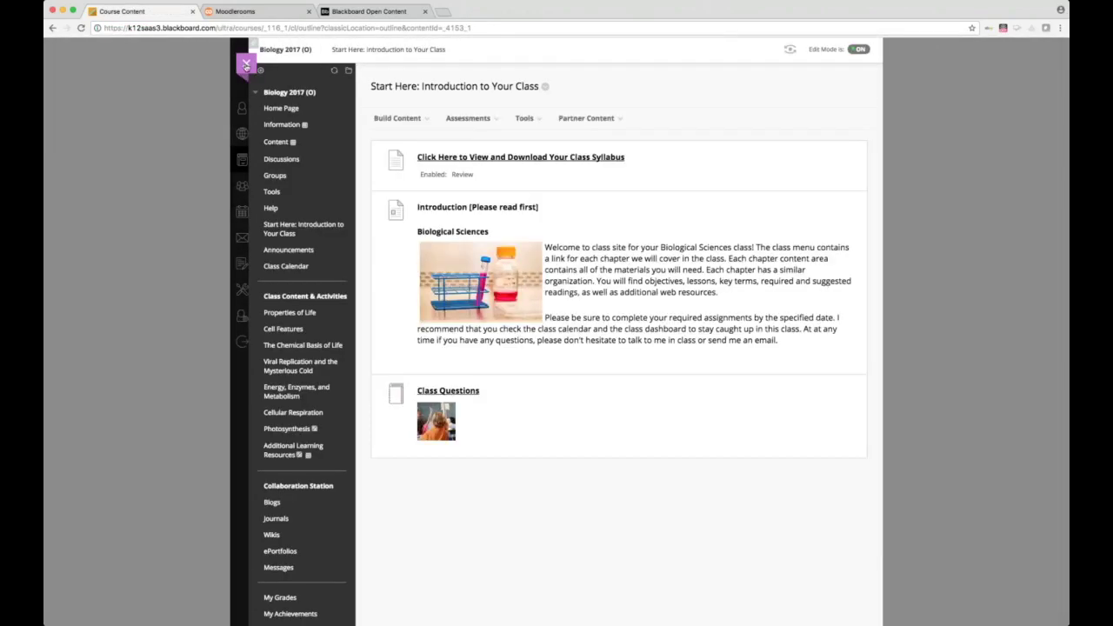
pyautogui.click(404, 118)
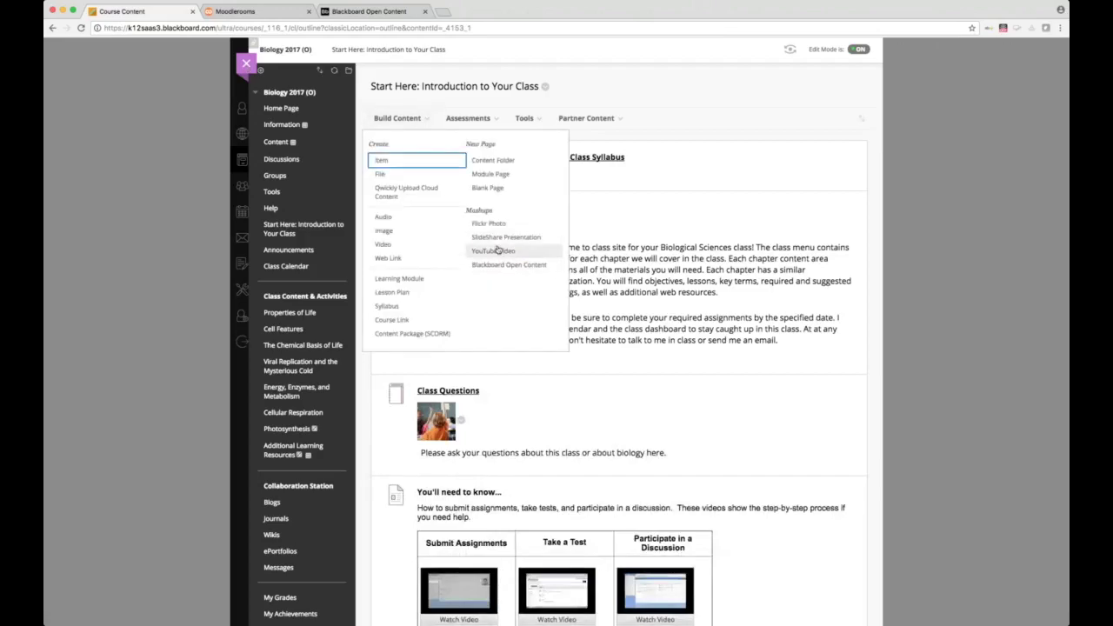
pyautogui.click(246, 62)
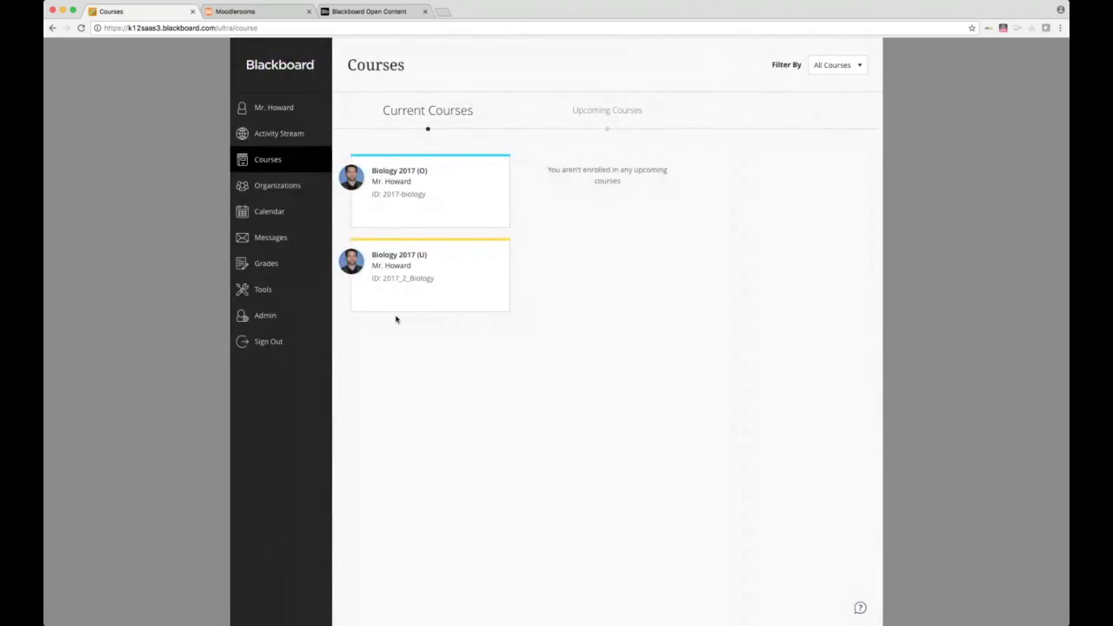
# Step: Open the Biology 2017 (U) course and go to the Content Market from the start of its course content
pyautogui.click(412, 261)
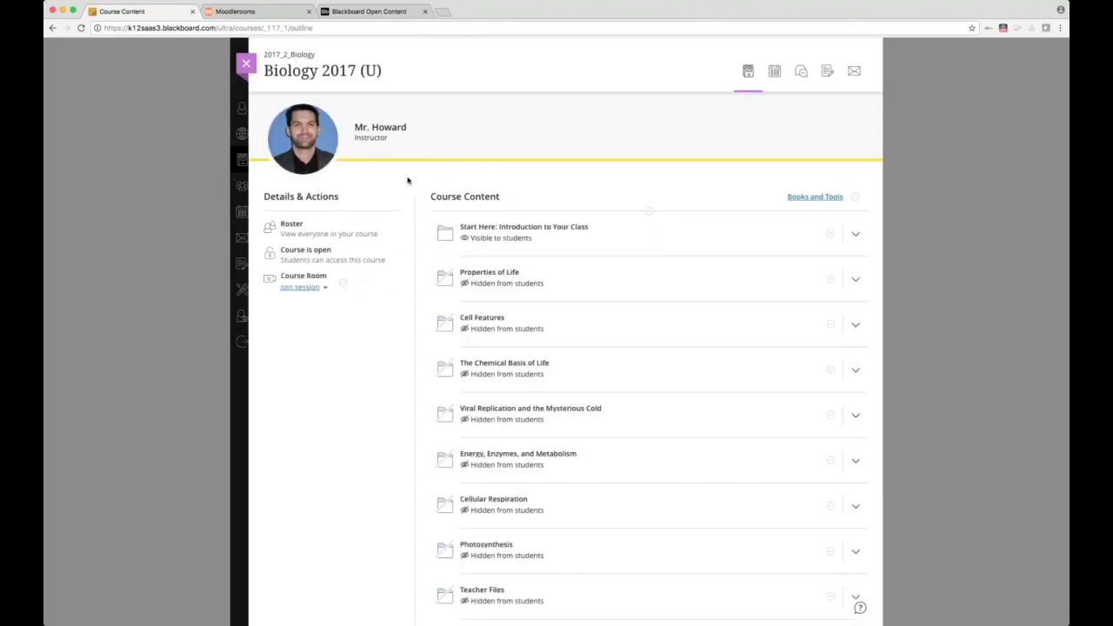
pyautogui.click(649, 213)
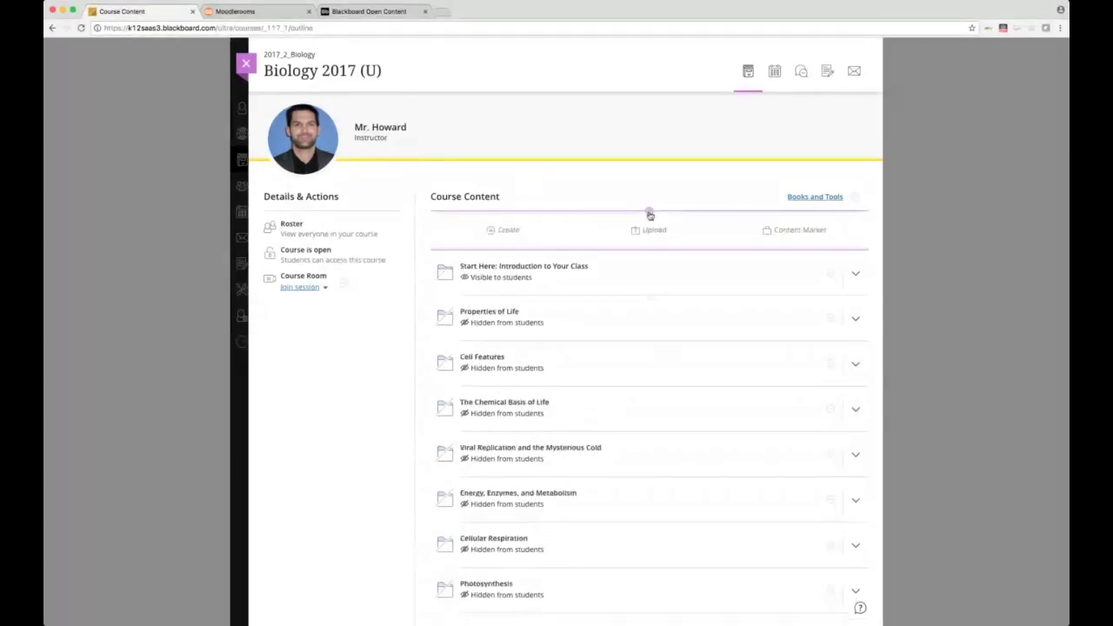
pyautogui.click(800, 230)
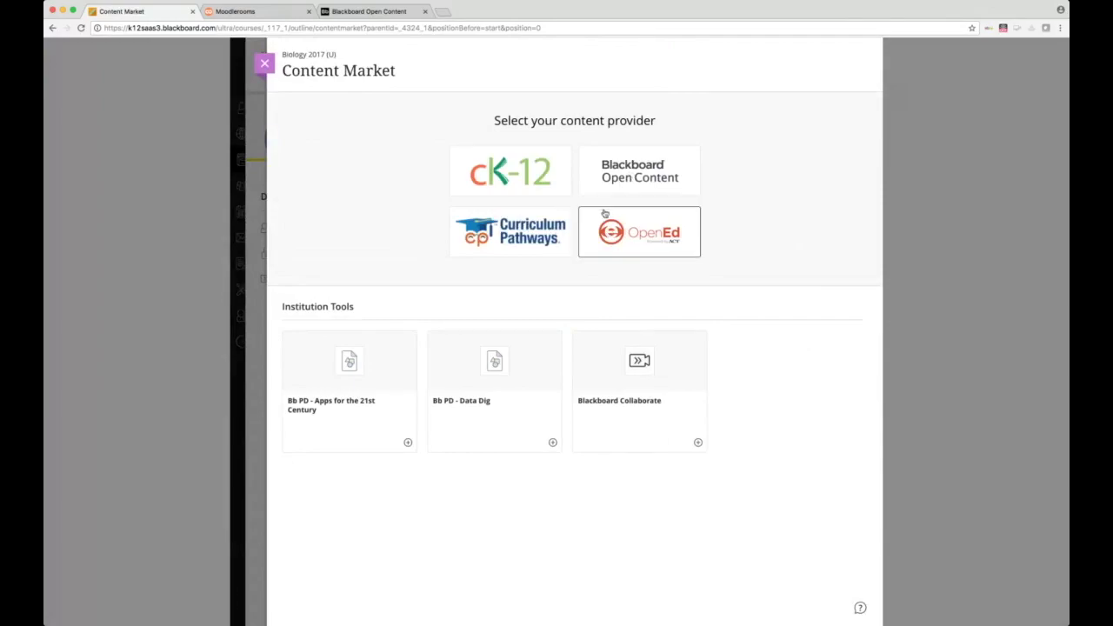
# Step: Open the CK-12 provider's page and go from there to the Discover page of Blackboard Open Content
pyautogui.click(539, 187)
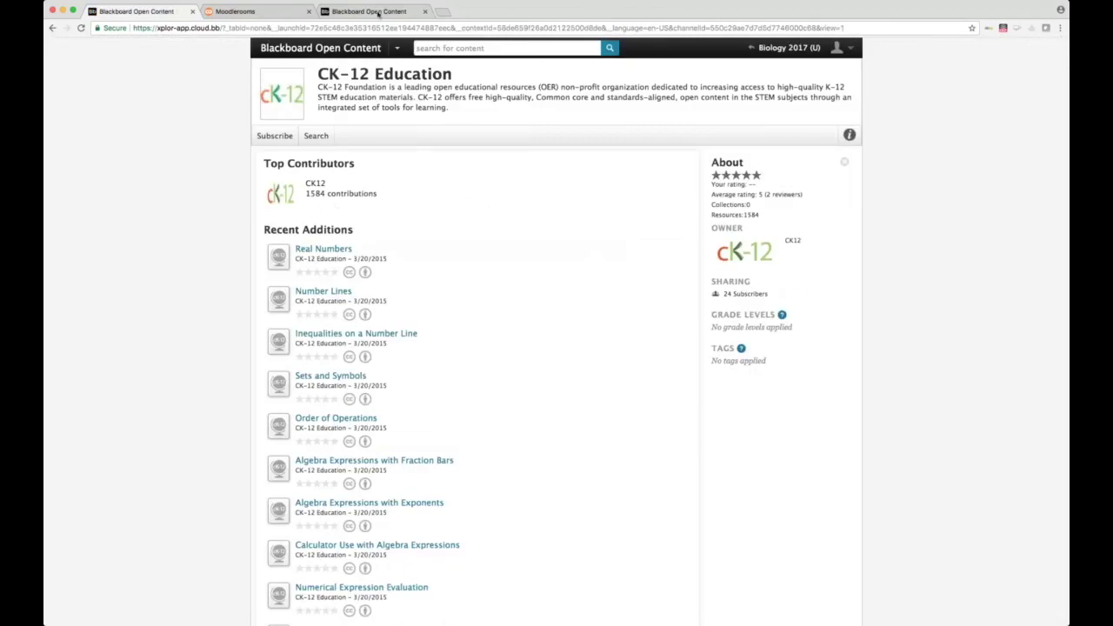
pyautogui.click(335, 49)
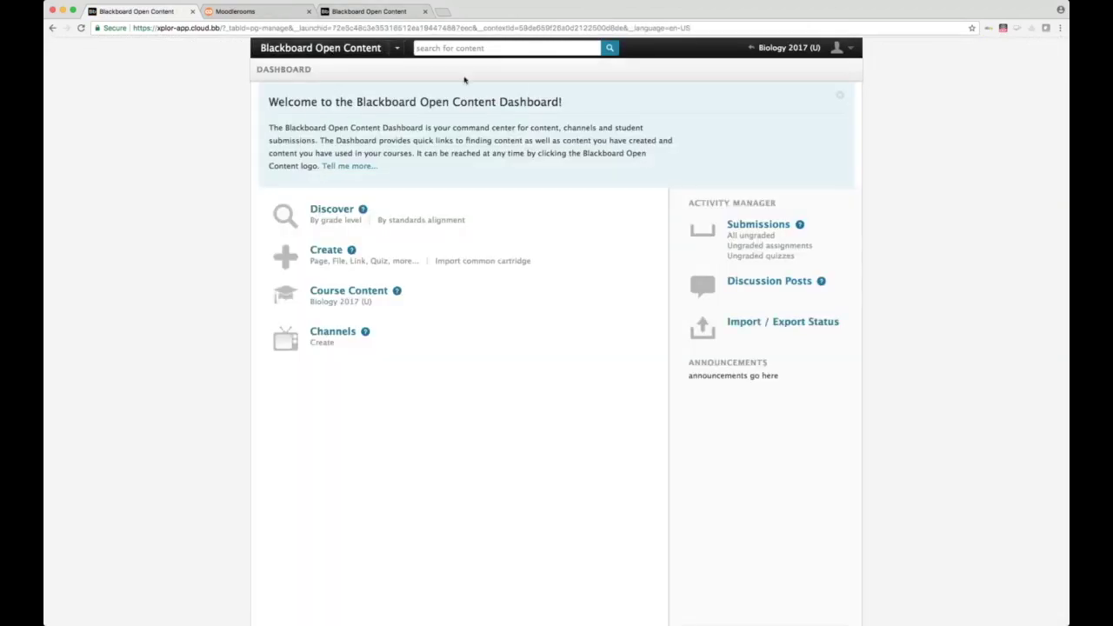
pyautogui.click(333, 210)
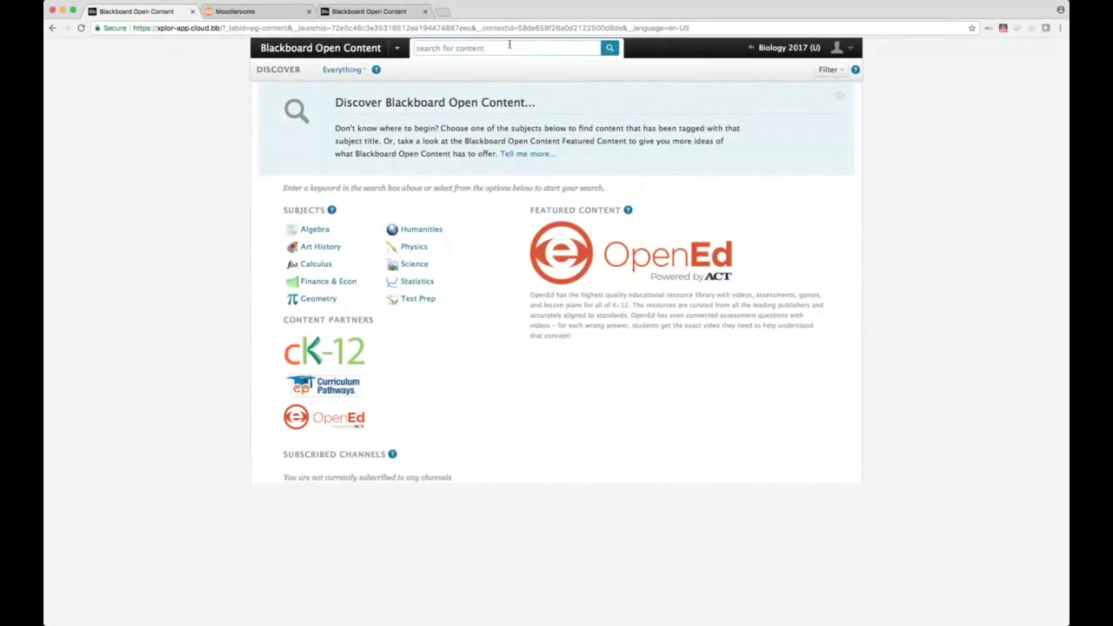
# Step: Search Blackboard Open Content for "cells" and show only the OpenEd resources
pyautogui.write('cells')
pyautogui.press('Return')
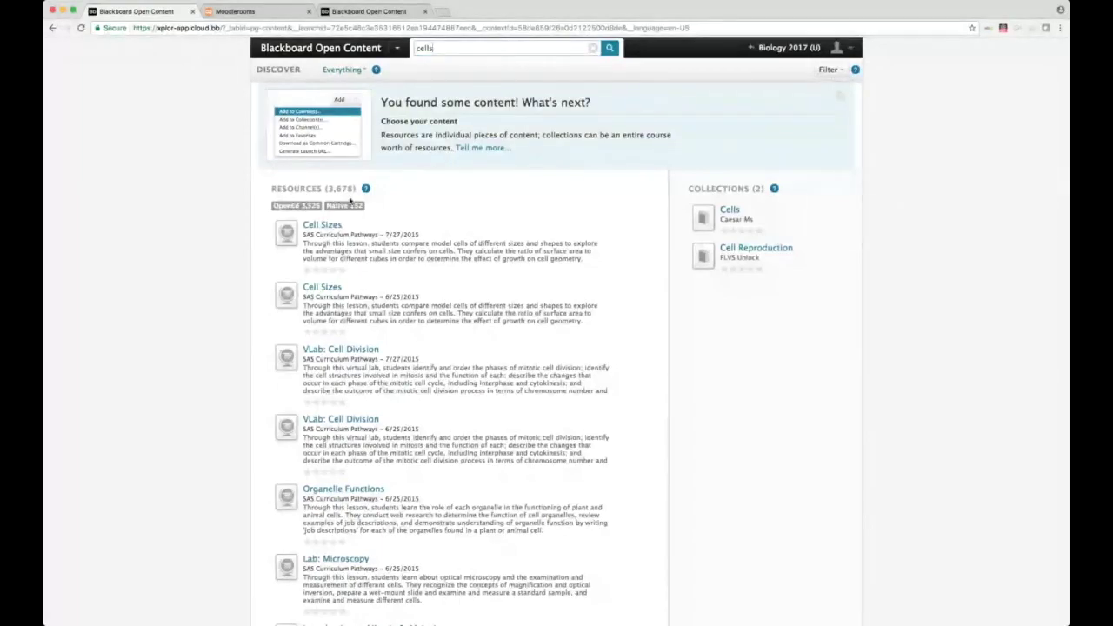
pyautogui.scroll(-1, 342, 201)
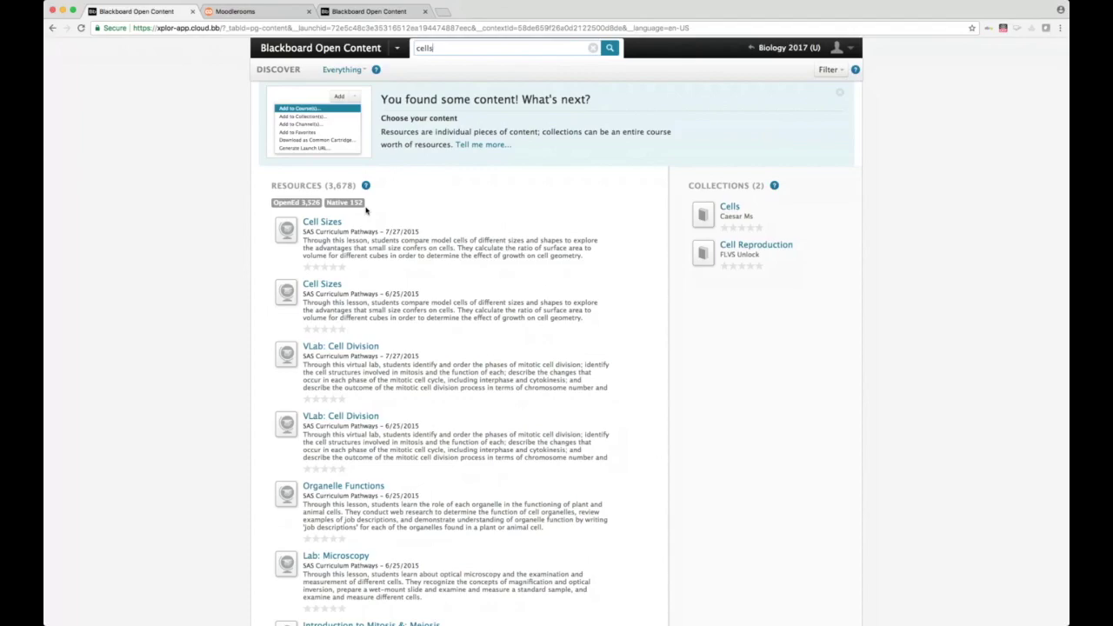
pyautogui.click(290, 206)
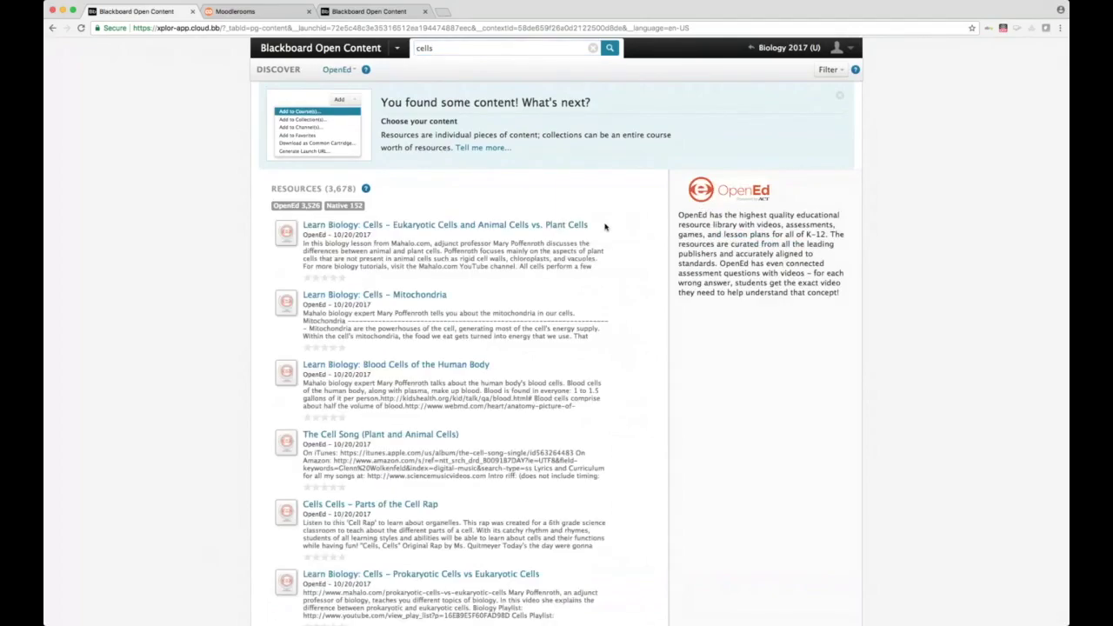
# Step: Open the resource "The Cell Song (Plant and Animal Cells)" and look through its video, description and related resources
pyautogui.click(356, 435)
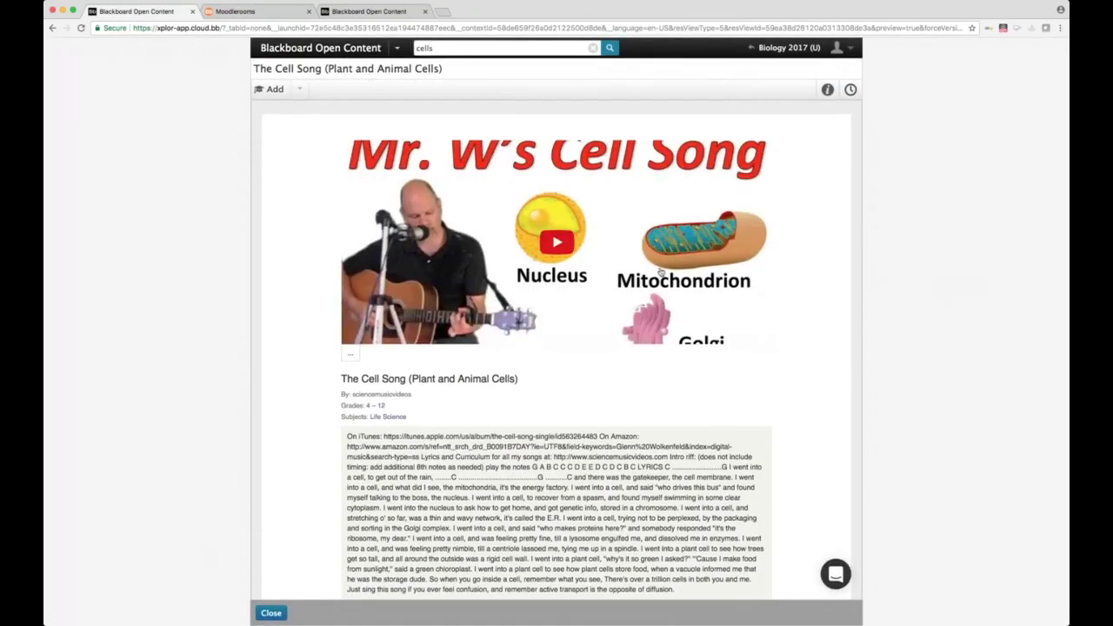
pyautogui.scroll(-1, 532, 310)
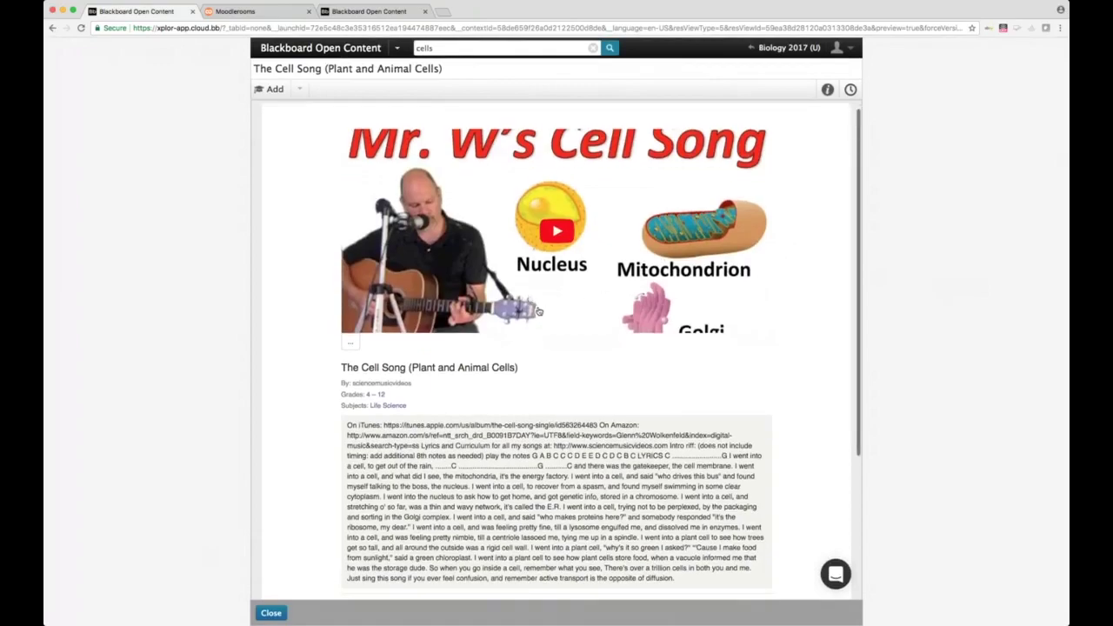
pyautogui.scroll(-2, 538, 311)
pyautogui.scroll(-4, 539, 311)
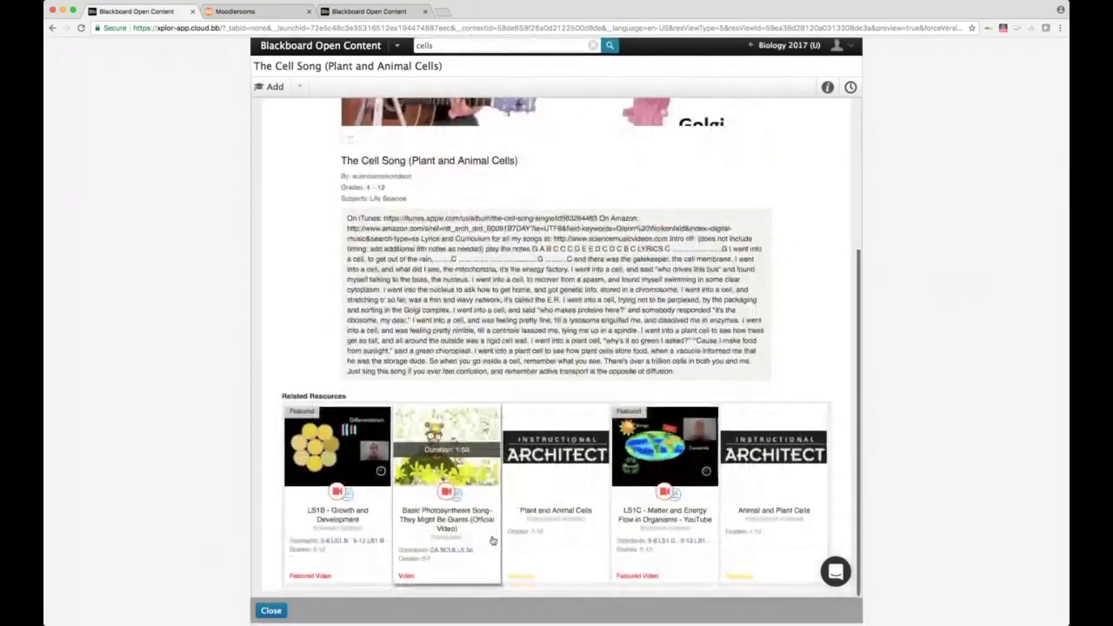
pyautogui.scroll(6, 826, 313)
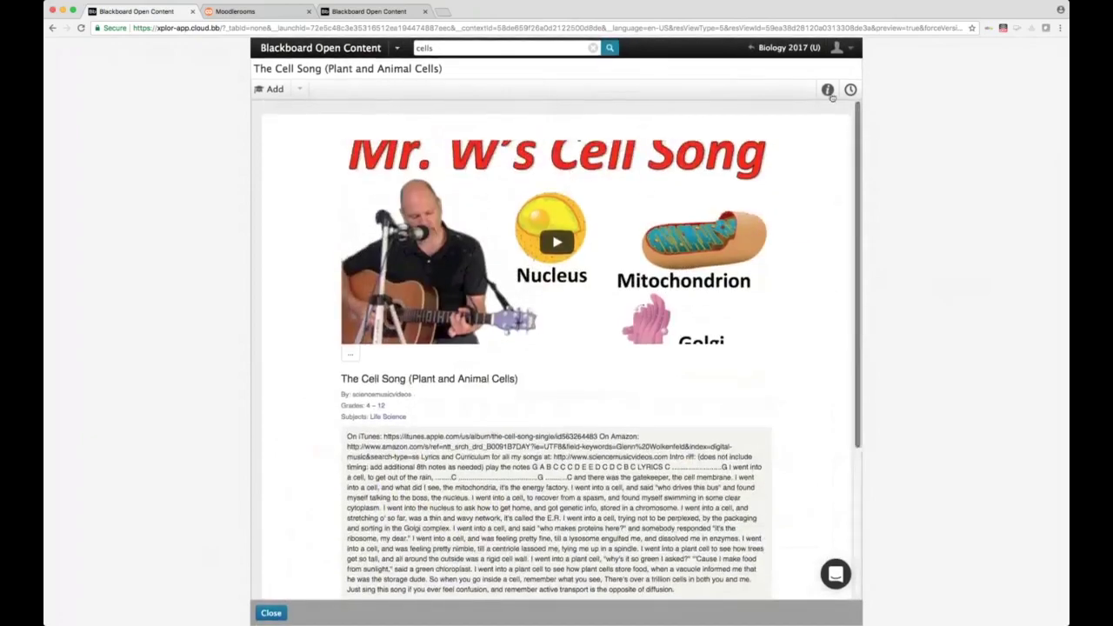
# Step: Review the Cell Song resource's About details, including sharing and standards, and open its version and copyright licence information
pyautogui.click(829, 92)
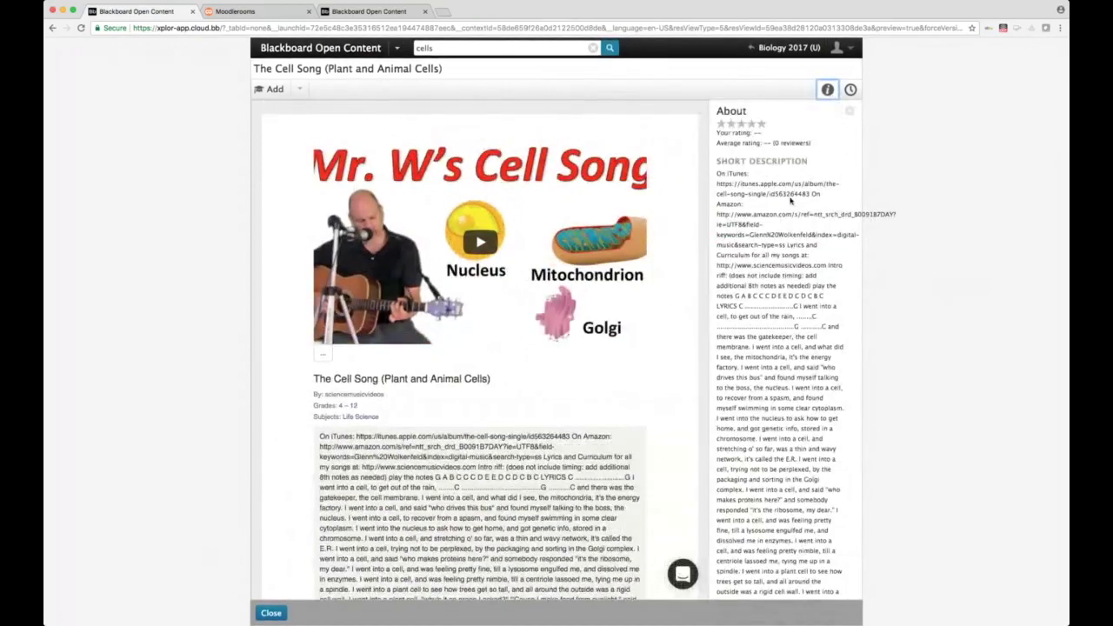
pyautogui.scroll(-2, 790, 201)
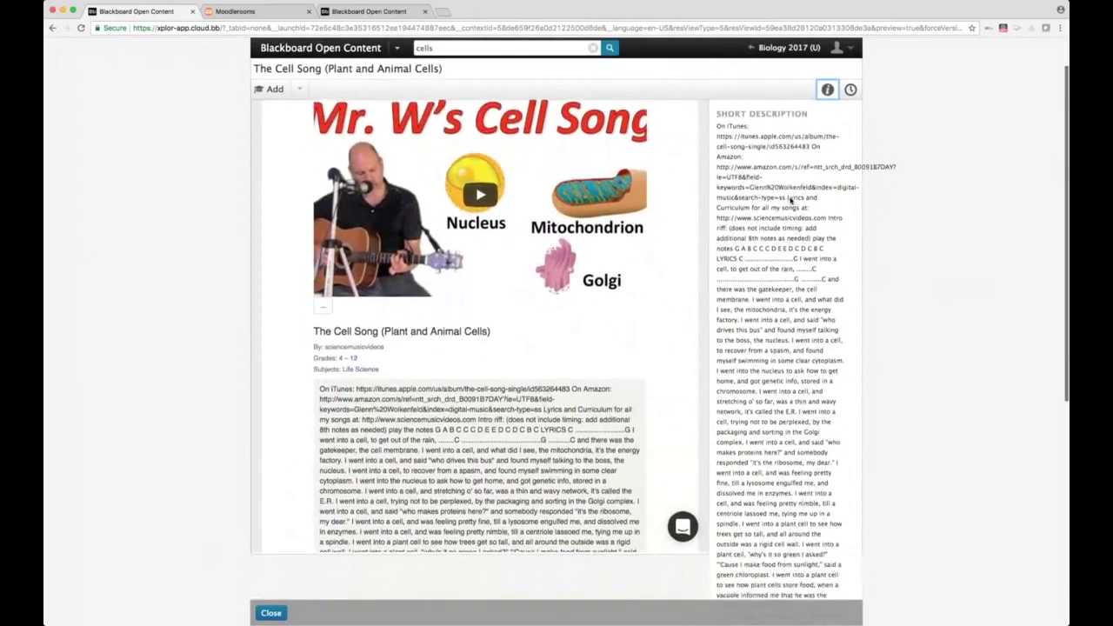
pyautogui.scroll(-8, 790, 201)
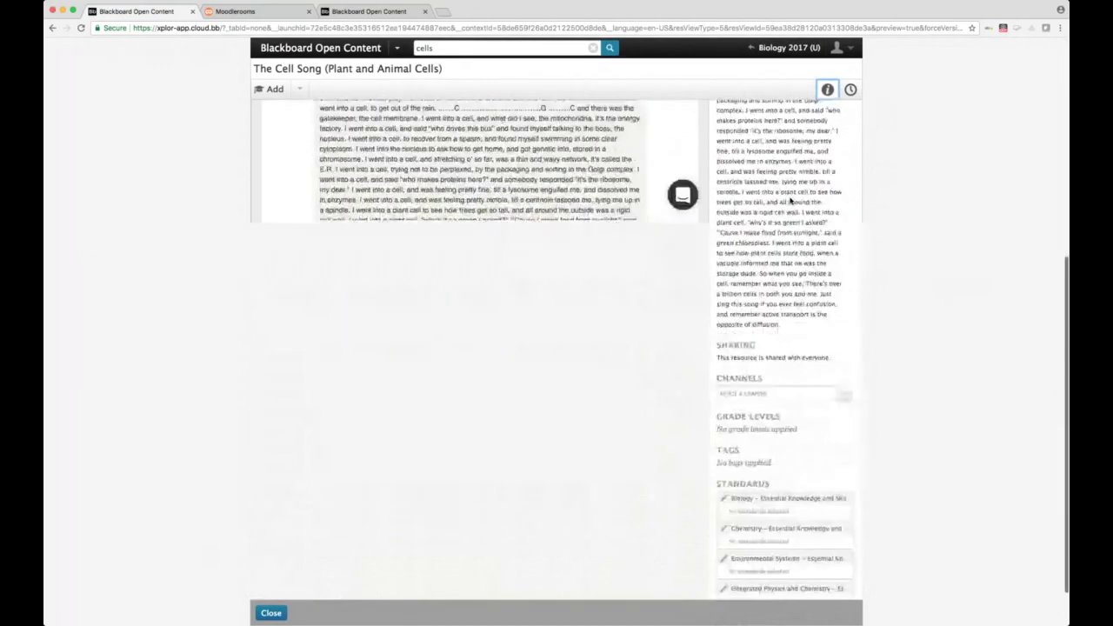
pyautogui.scroll(-3, 790, 201)
pyautogui.scroll(12, 790, 201)
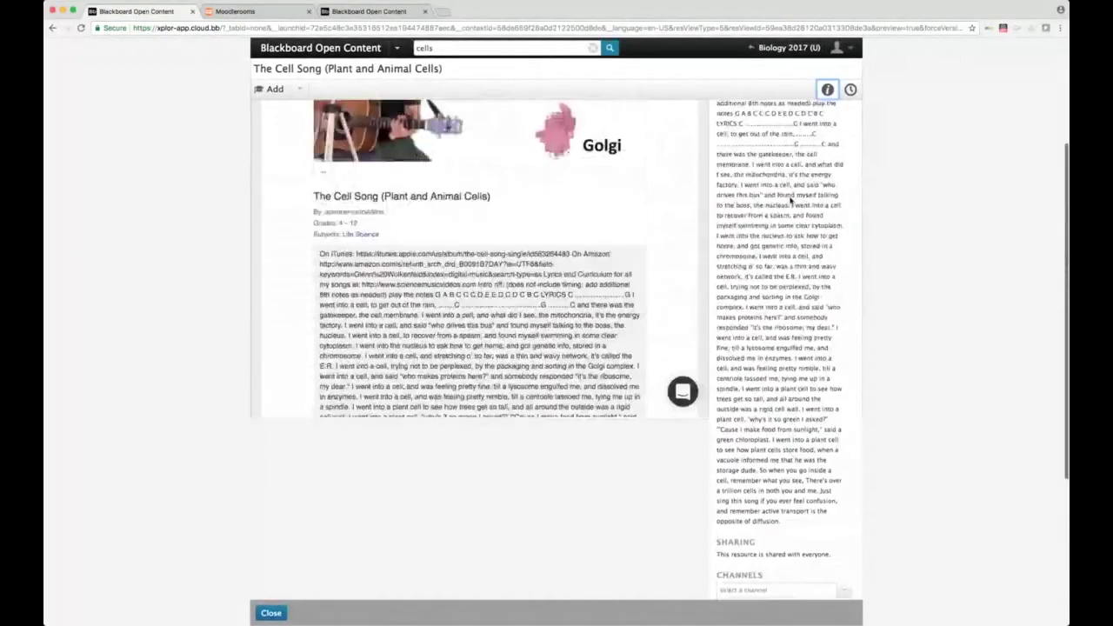
pyautogui.scroll(5, 790, 201)
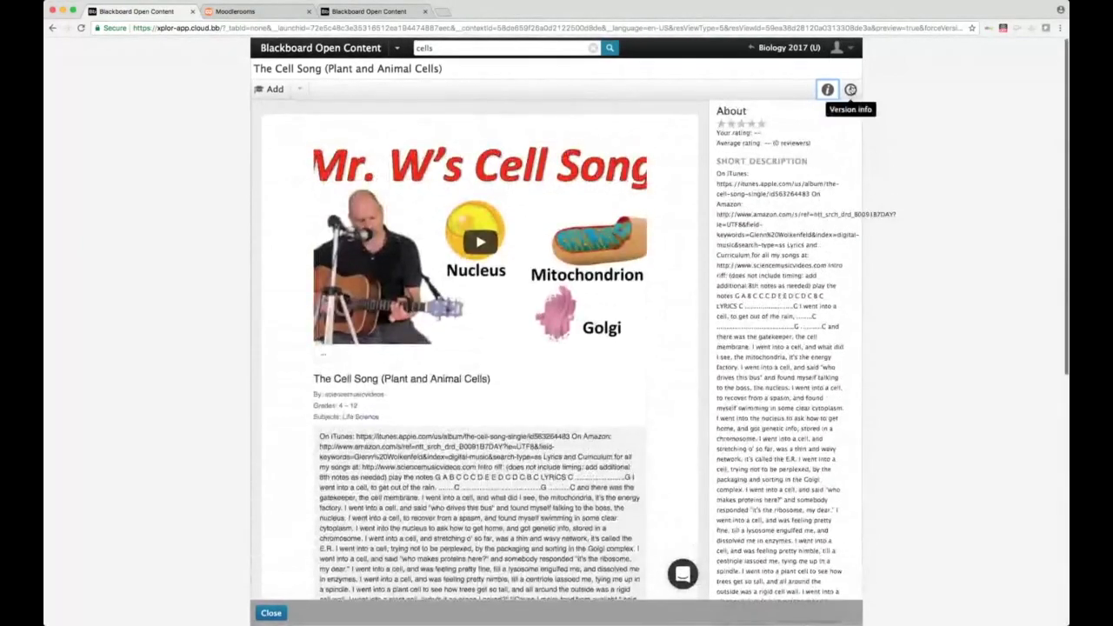
pyautogui.click(850, 89)
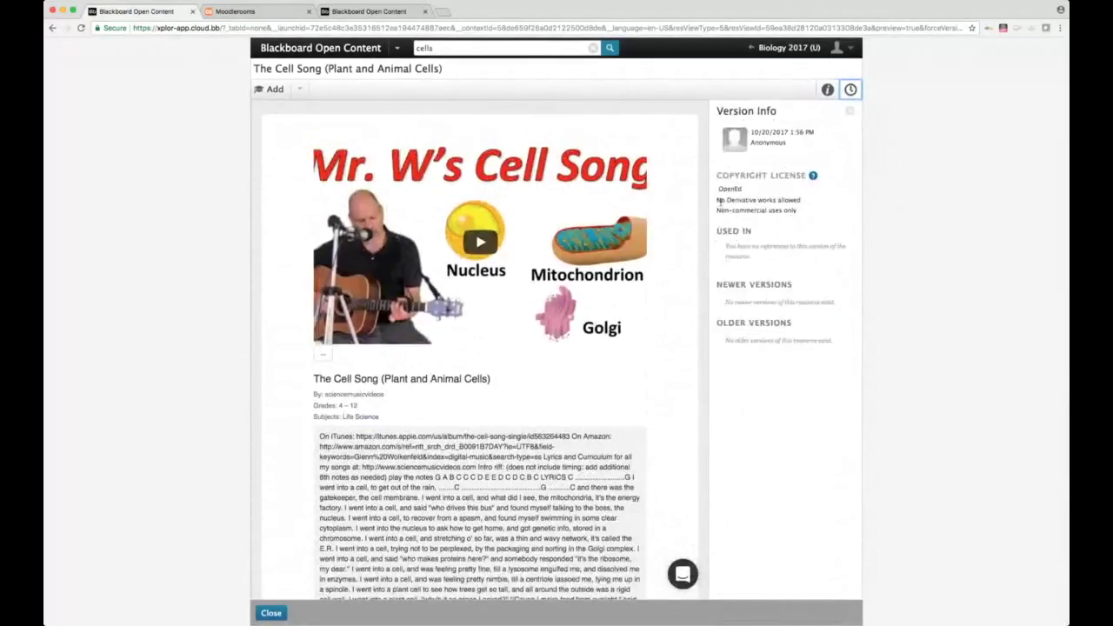
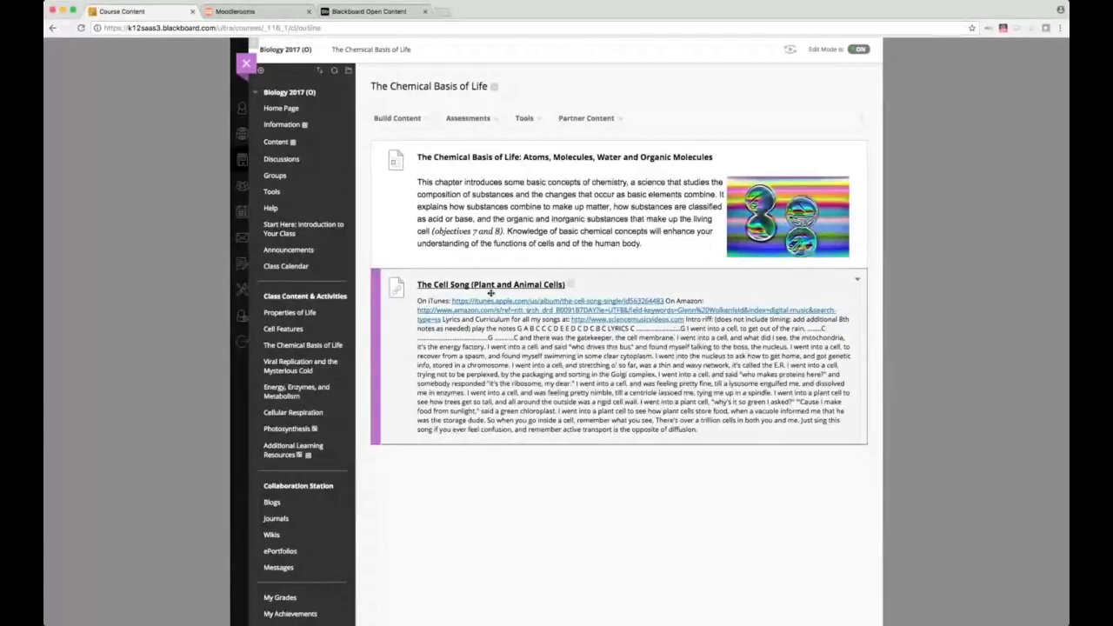
# Step: Open "The Cell Song (Plant and Animal Cells)" from The Chemical Basis of Life and look through its video, description and related resources
pyautogui.click(501, 287)
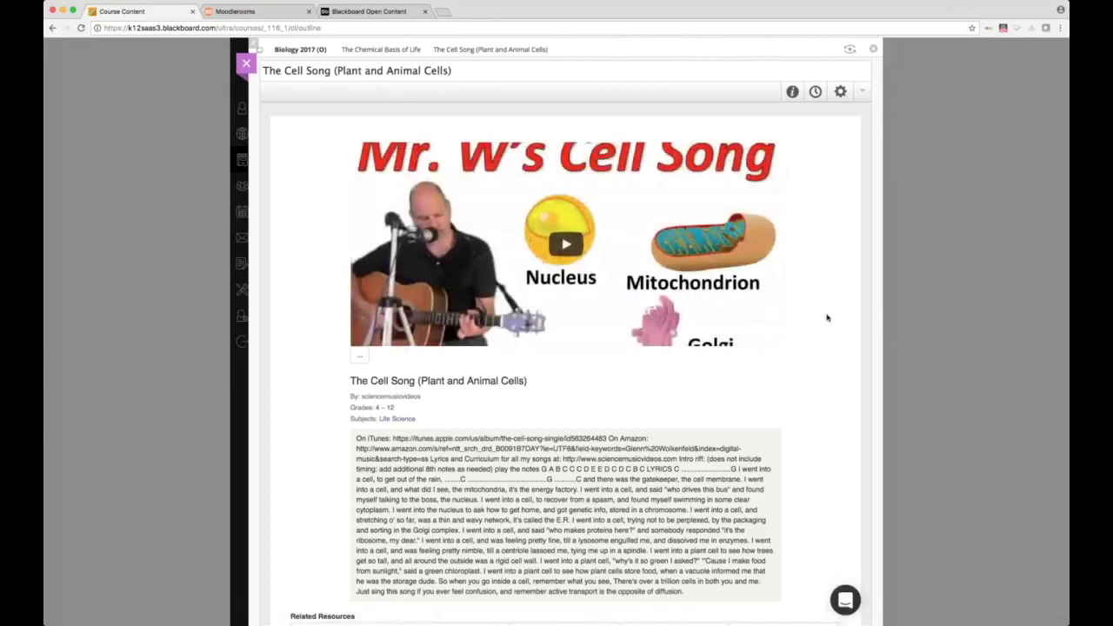
pyautogui.scroll(-5, 827, 318)
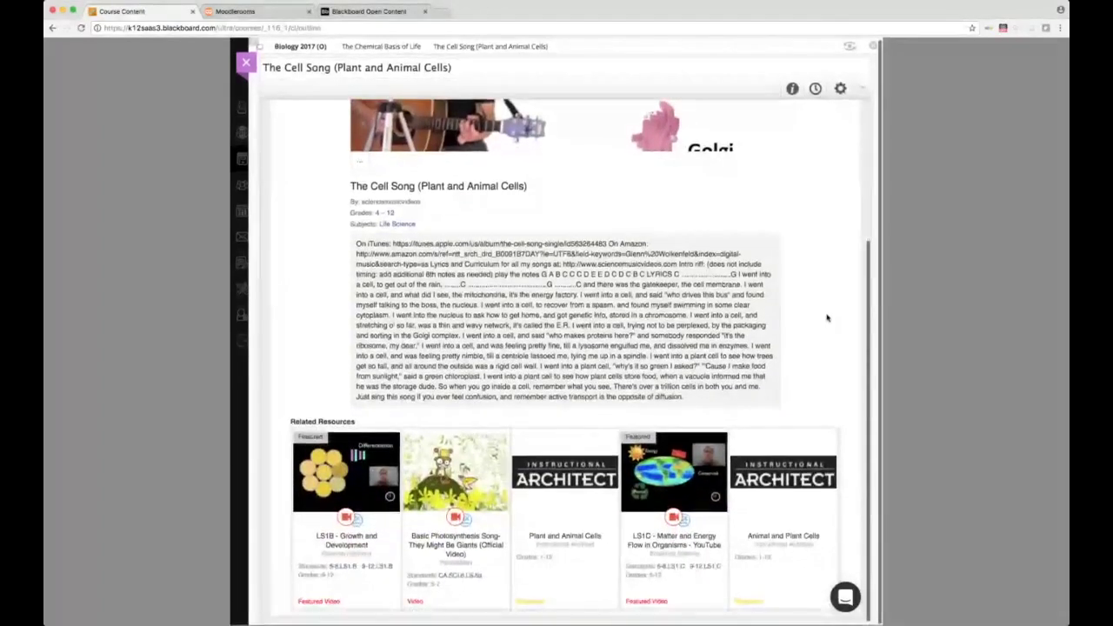
pyautogui.scroll(5, 827, 317)
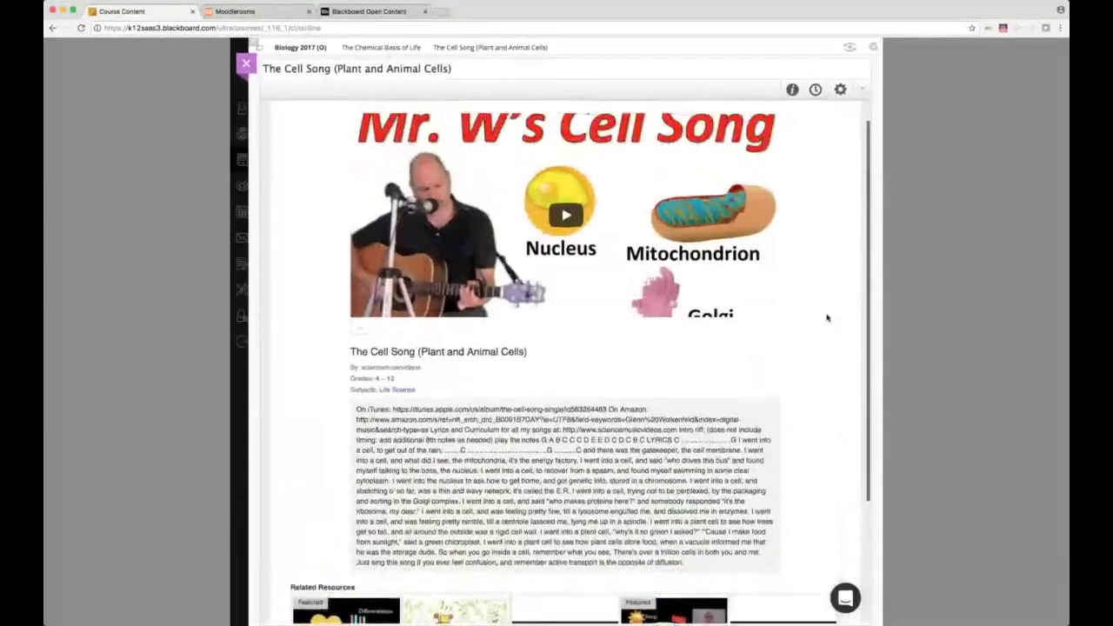
pyautogui.scroll(1, 827, 317)
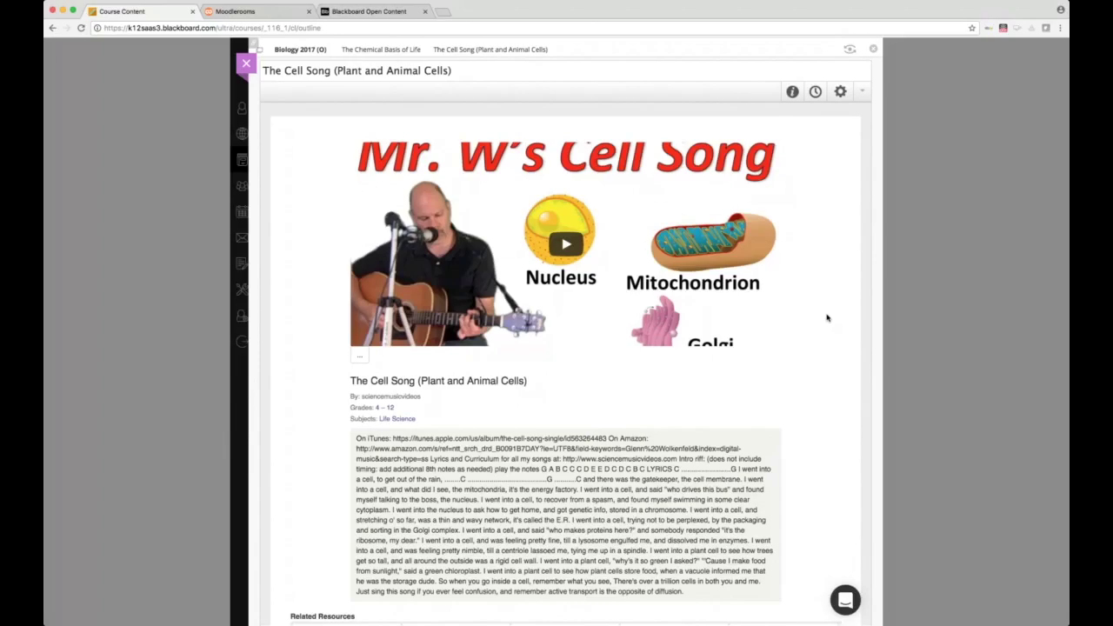
# Step: Switch to the Biology 2017 (U) course and launch Blackboard Open Content from the Content Market at the start of its course content
pyautogui.click(246, 64)
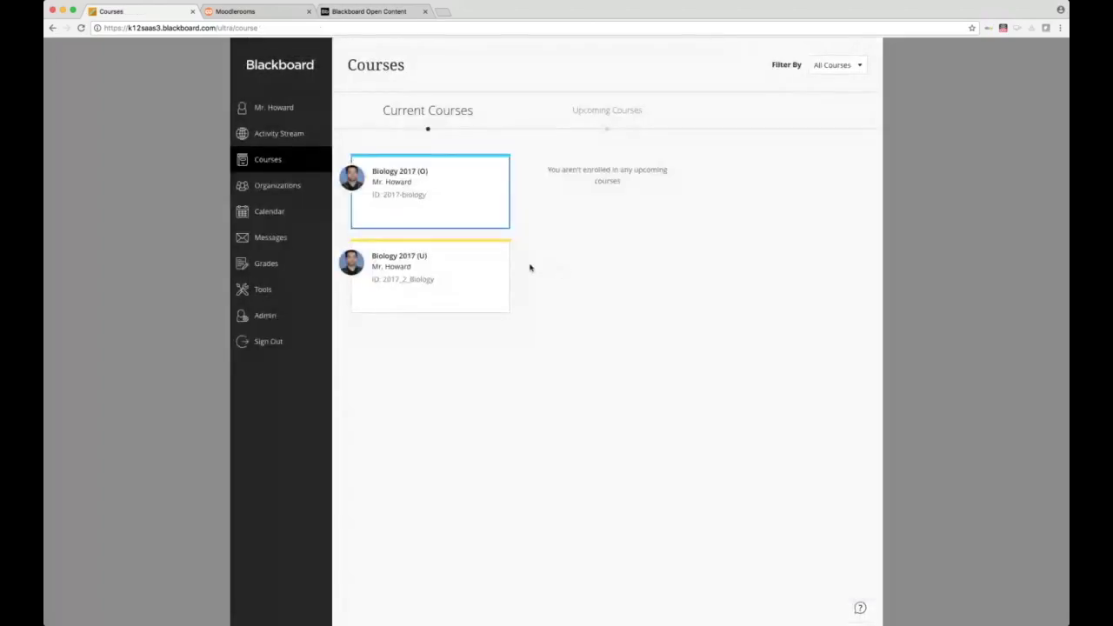
pyautogui.click(453, 270)
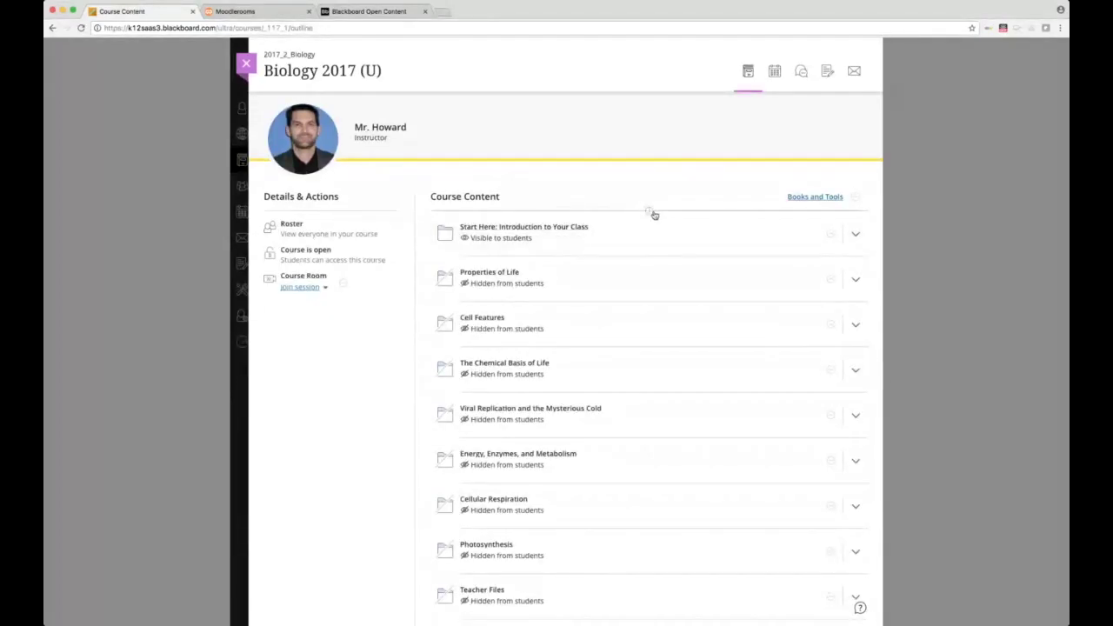
pyautogui.click(650, 214)
pyautogui.click(788, 229)
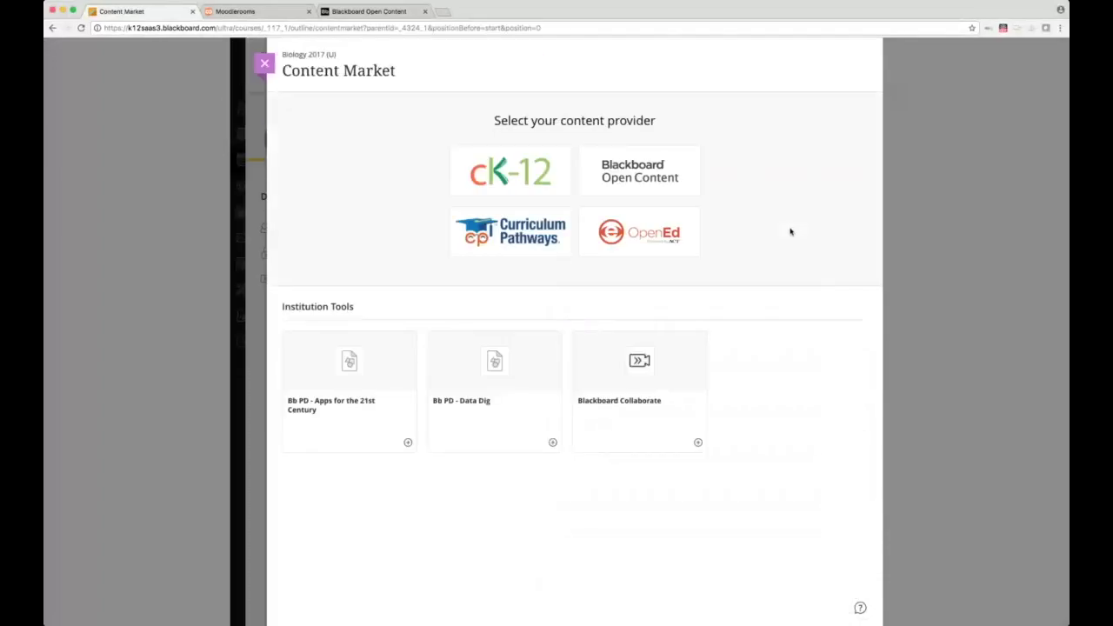
pyautogui.click(651, 185)
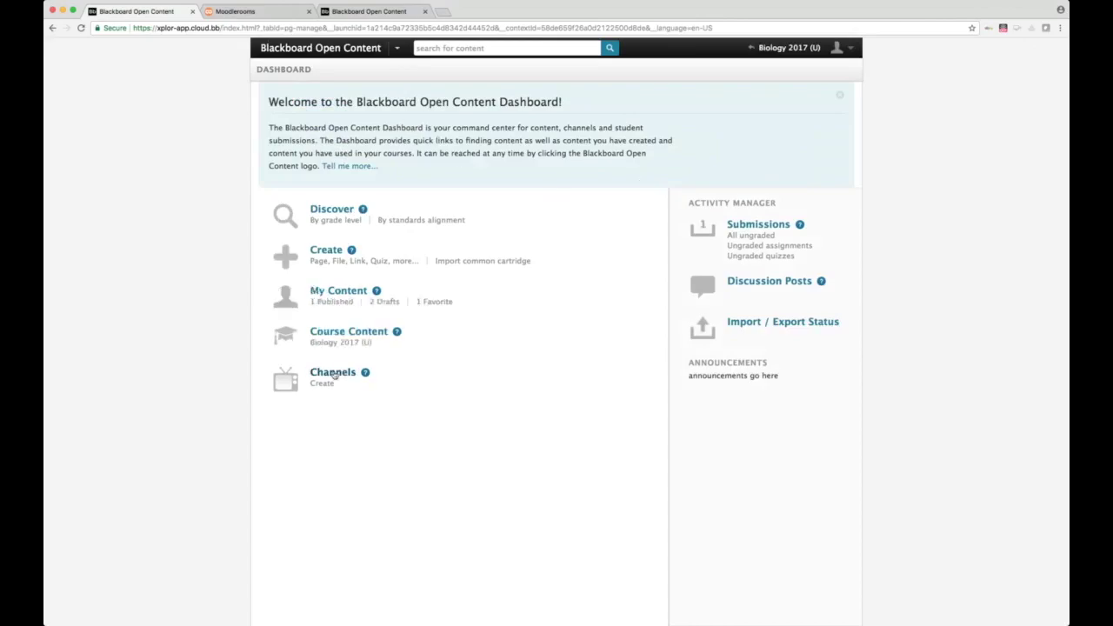
# Step: Open the resource "Practice Poster K-1" in the Common Core channel and show its About details
pyautogui.click(333, 373)
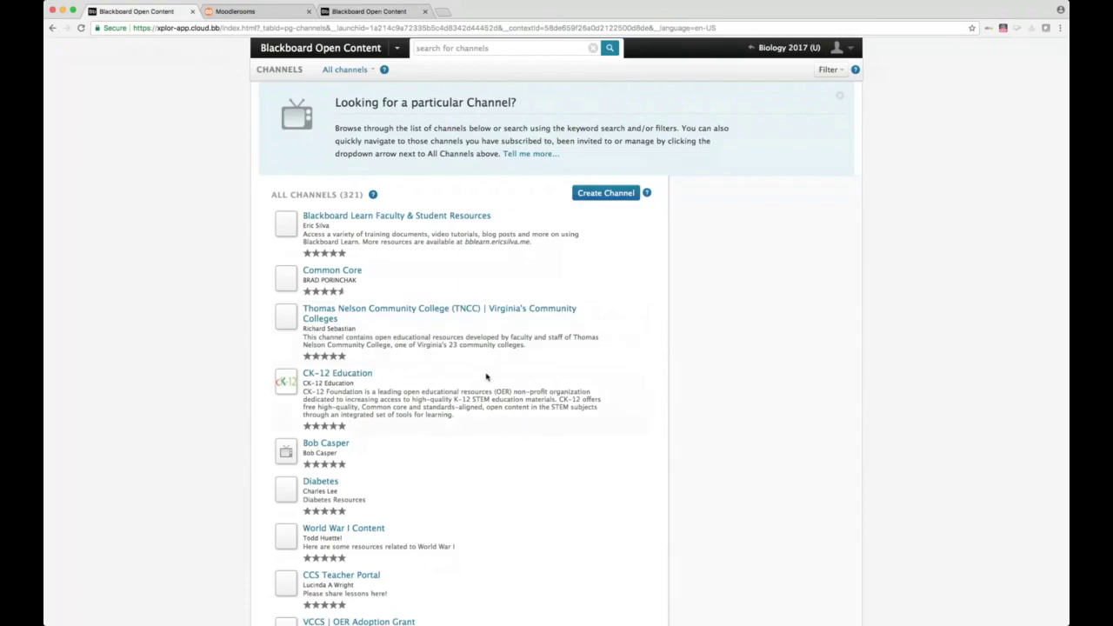
pyautogui.click(339, 273)
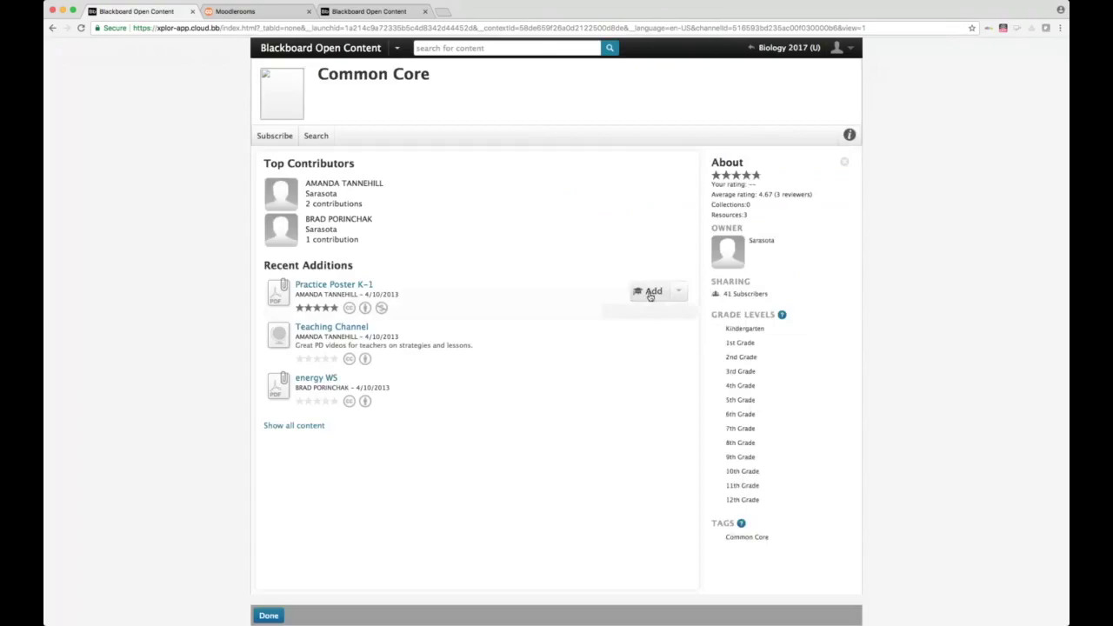
pyautogui.click(325, 285)
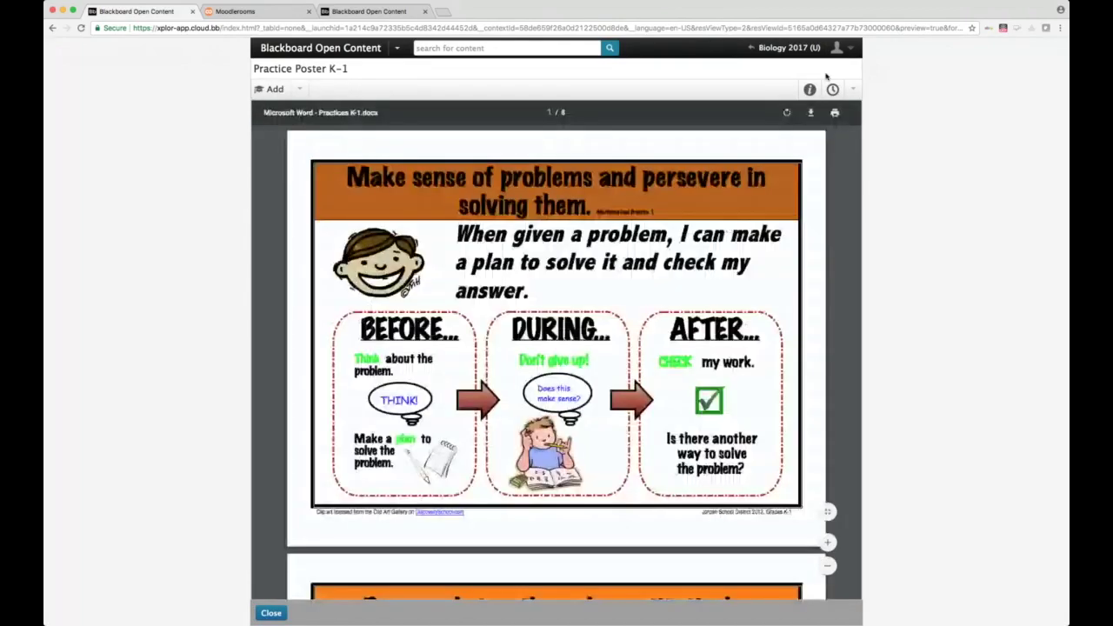
pyautogui.click(809, 90)
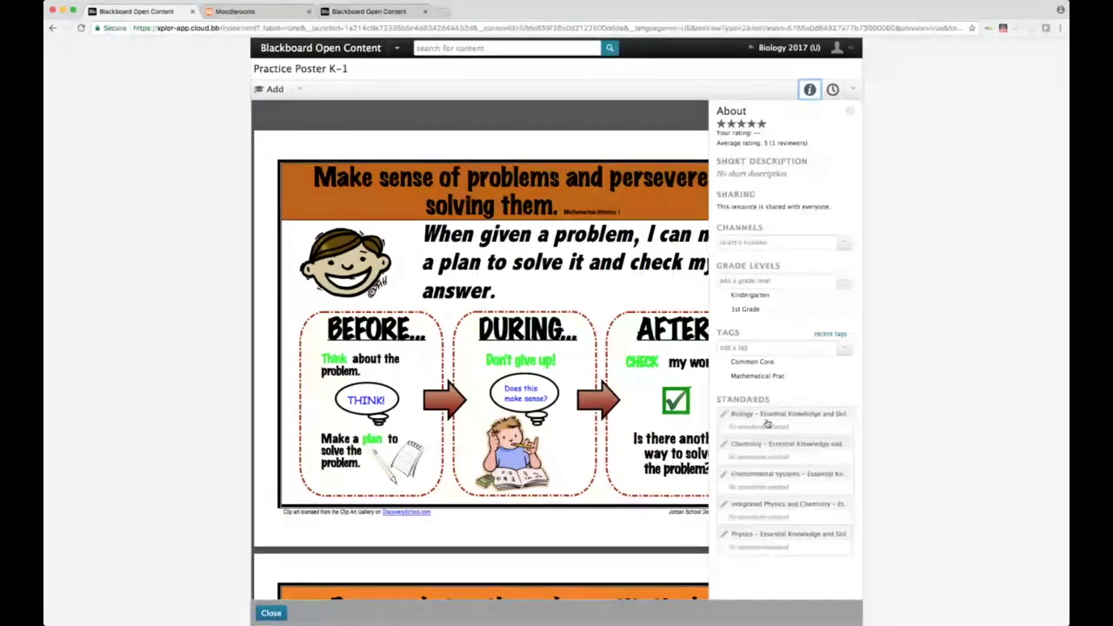
# Step: Open My Blackboard Open Content Settings and review the default sharing options and the copyright licence type
pyautogui.click(854, 51)
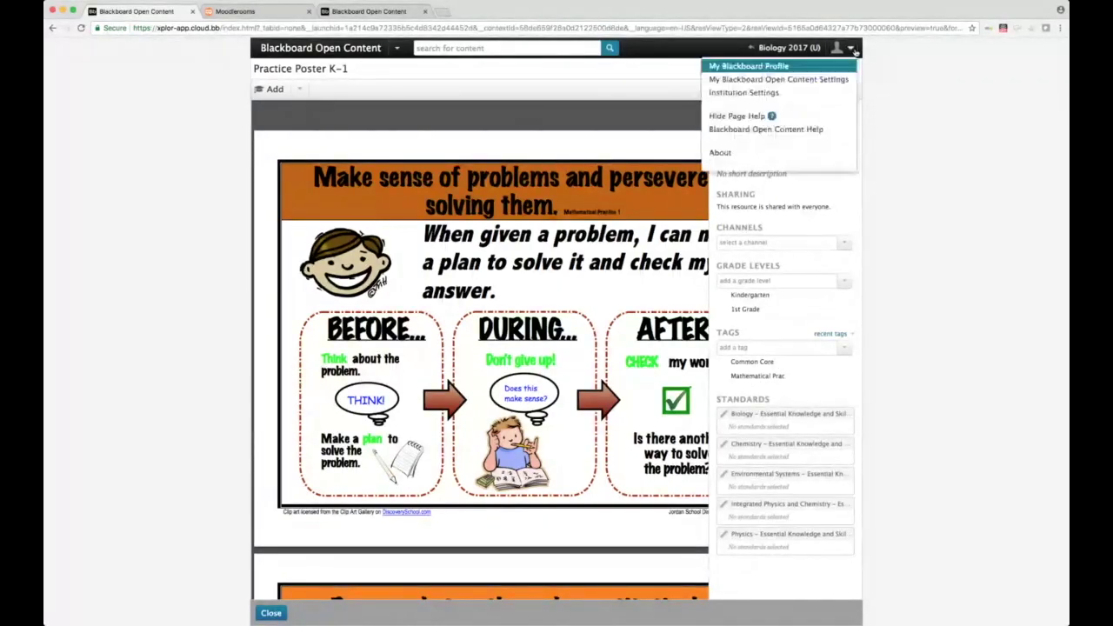
pyautogui.click(807, 79)
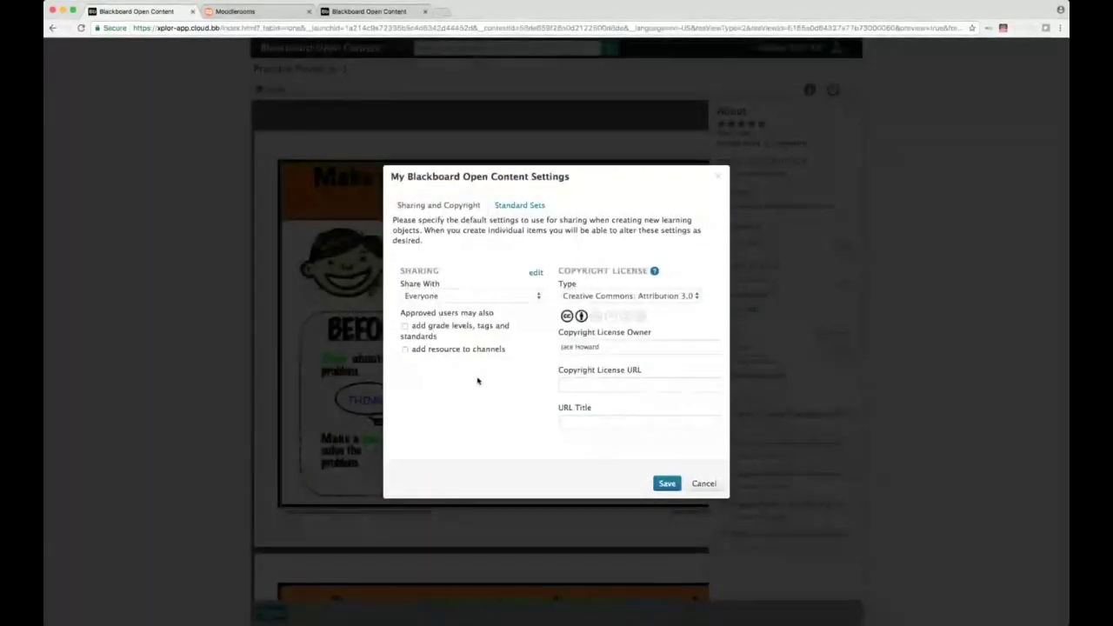
pyautogui.hscroll(1, 433, 243)
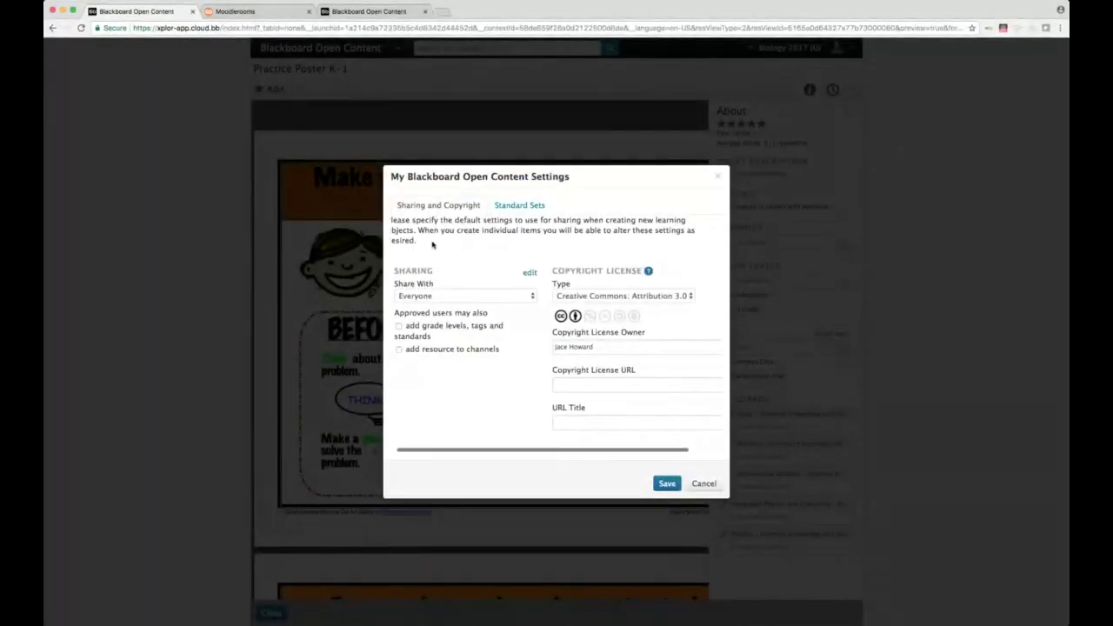
pyautogui.hscroll(-1, 477, 280)
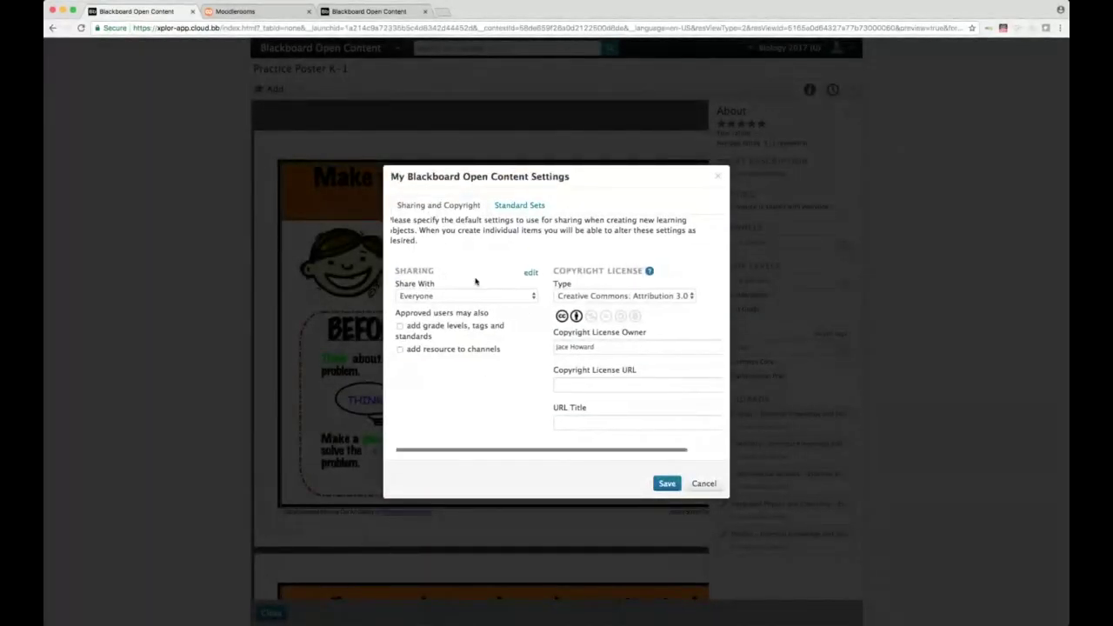
pyautogui.click(693, 299)
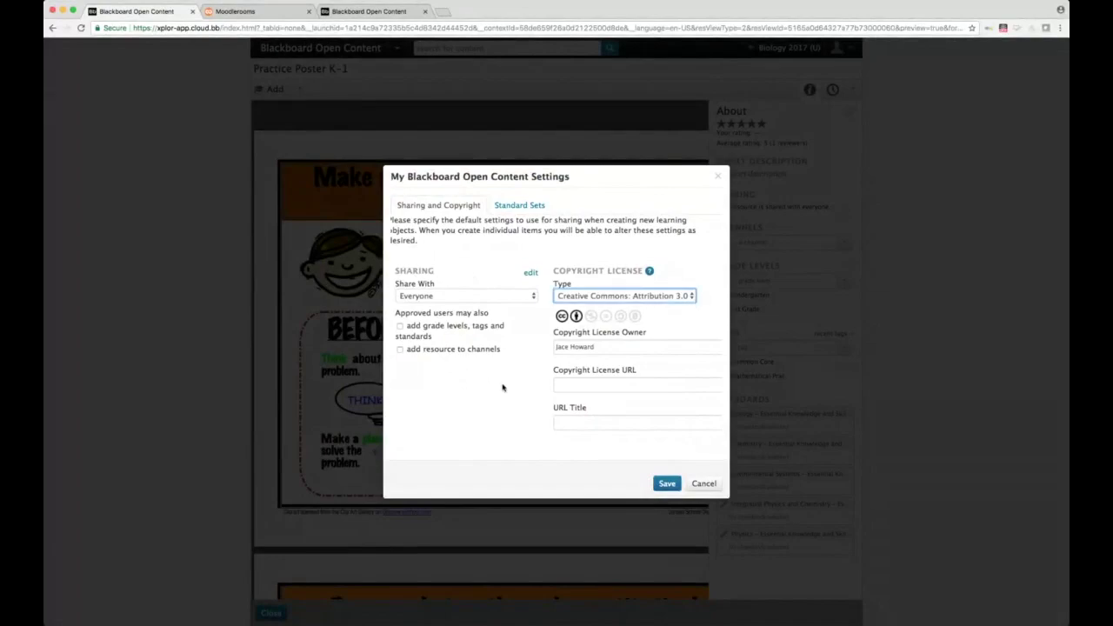
# Step: Open the standards sets for editing and browse the state standards list, including the selected Essential Knowledge and Skills Science 2009 sets
pyautogui.click(520, 206)
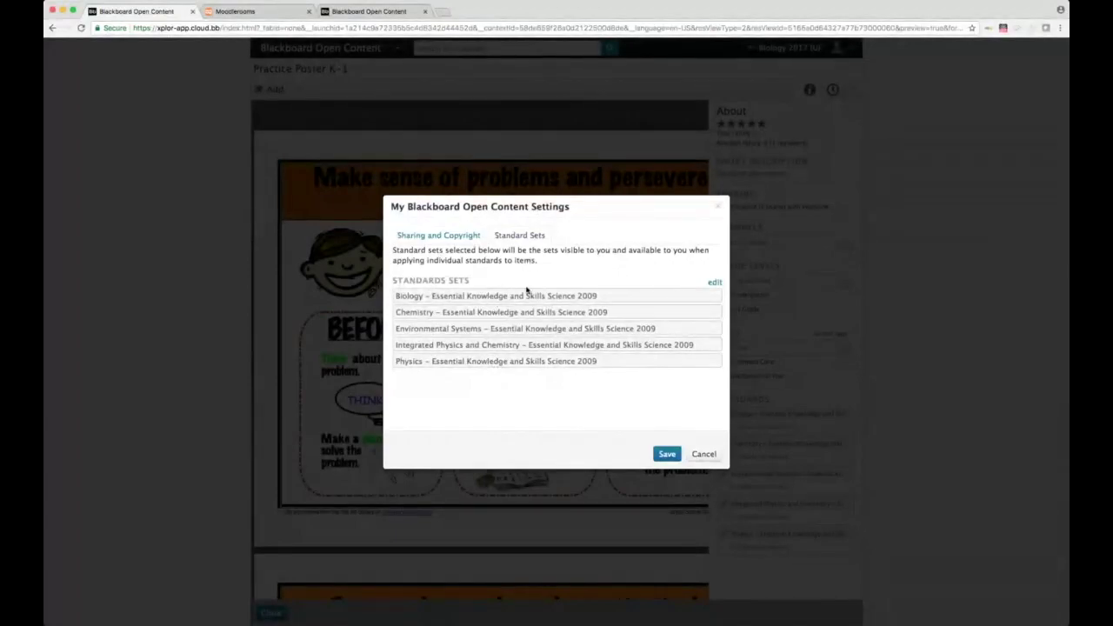
pyautogui.click(715, 283)
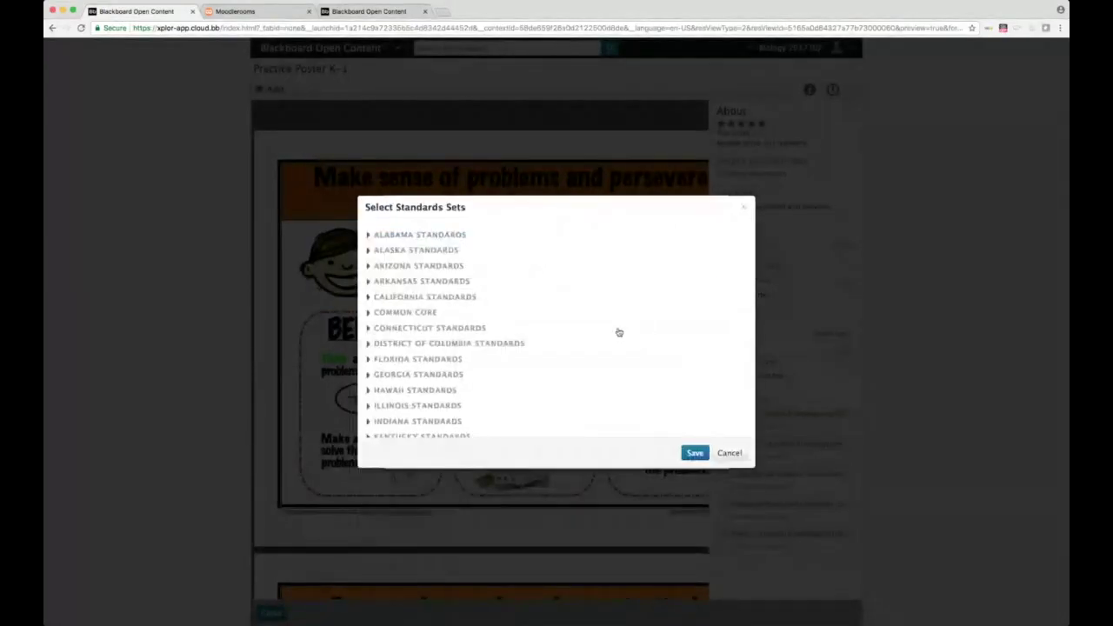
pyautogui.scroll(-3, 464, 274)
pyautogui.scroll(-10, 464, 274)
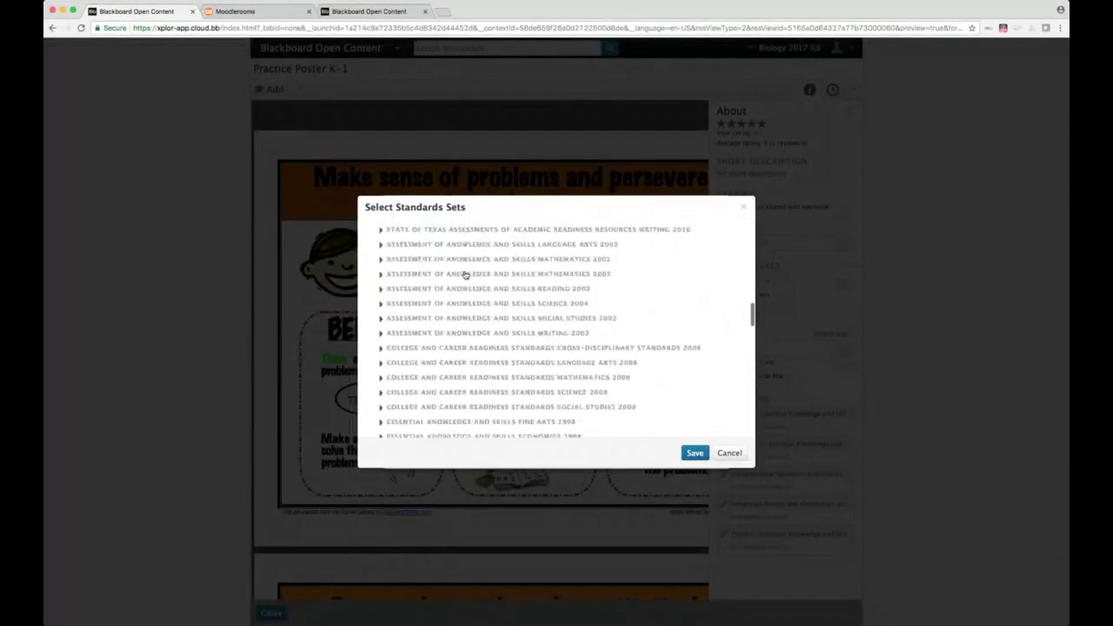
pyautogui.scroll(-10, 464, 274)
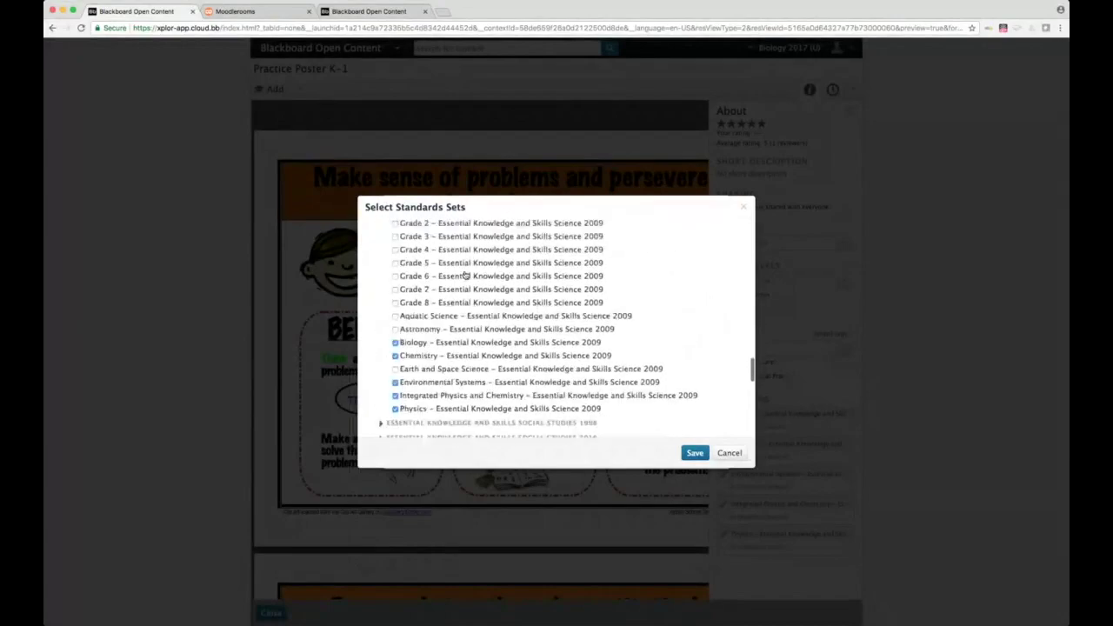
pyautogui.scroll(3, 464, 274)
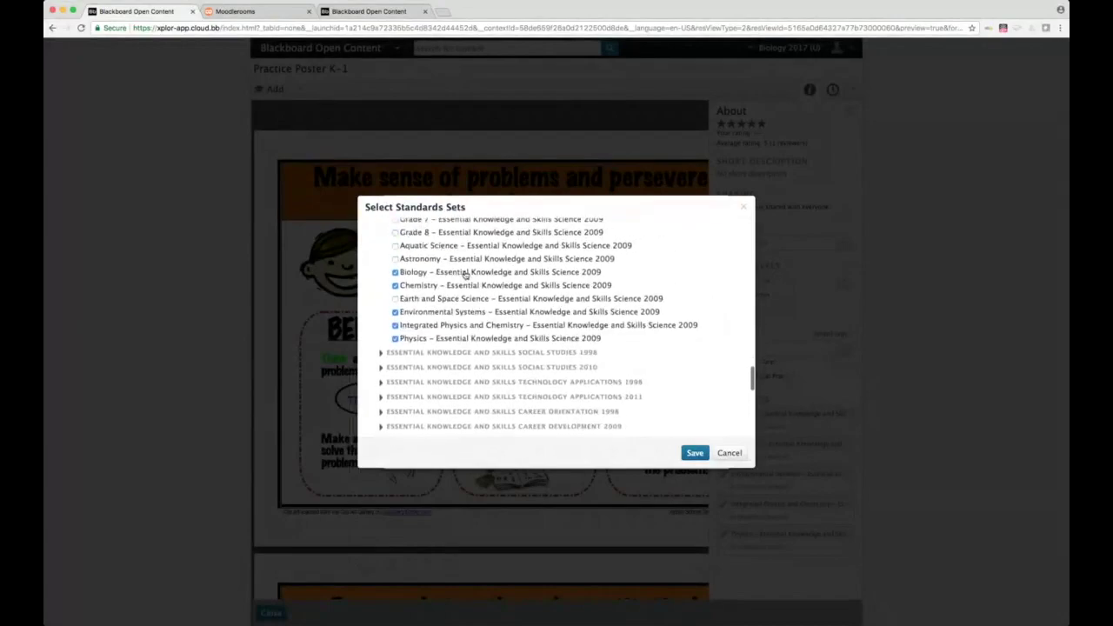
pyautogui.scroll(-1, 464, 274)
pyautogui.scroll(-10, 464, 274)
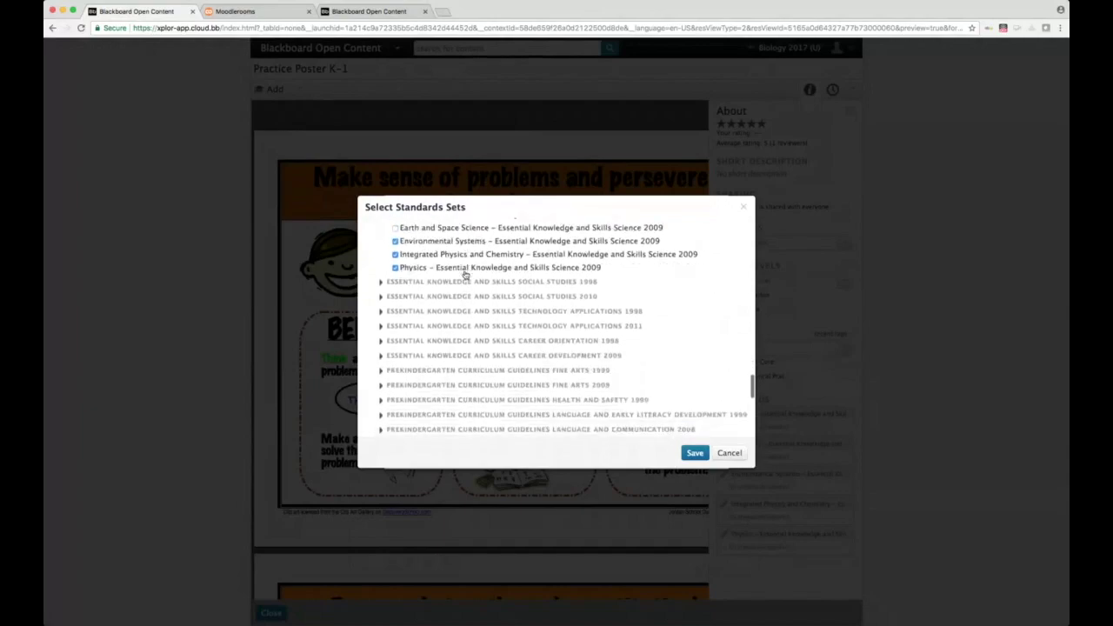
pyautogui.scroll(-1, 464, 274)
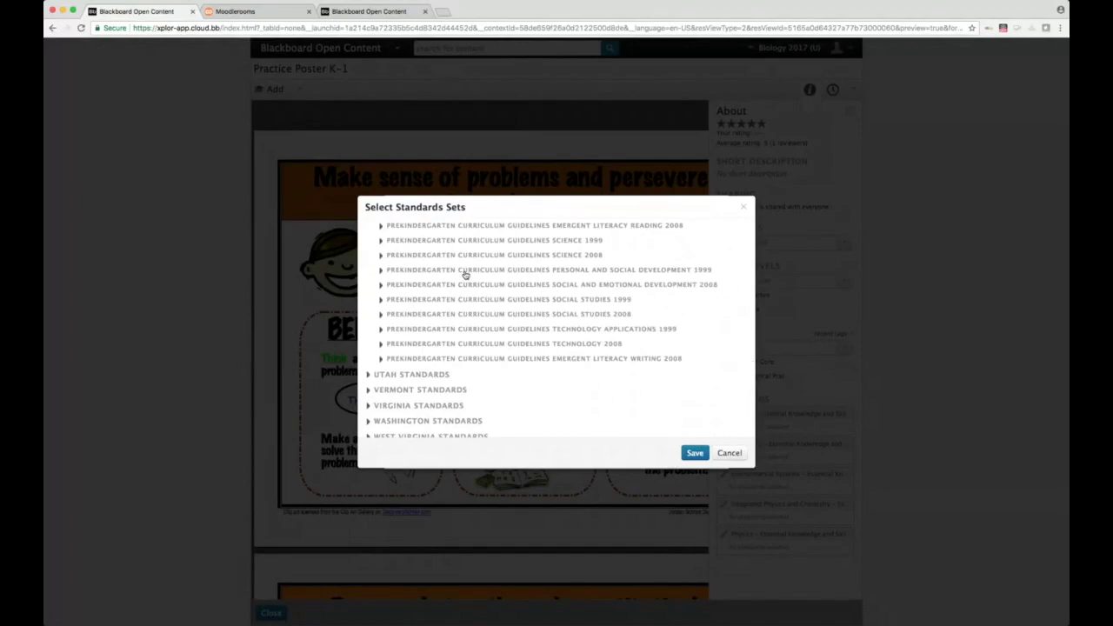
pyautogui.scroll(-2, 464, 273)
pyautogui.scroll(10, 464, 274)
pyautogui.scroll(10, 464, 275)
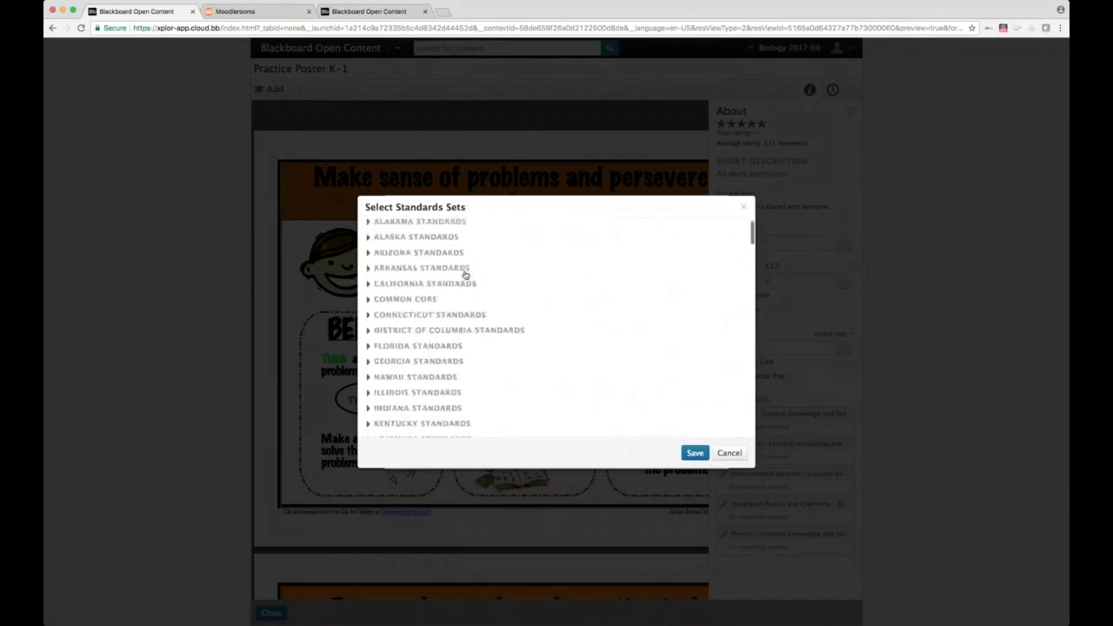
# Step: Expand Alaska Standards and its Content Standards Geography 1995 to view the available set, and leave the settings without saving
pyautogui.click(369, 251)
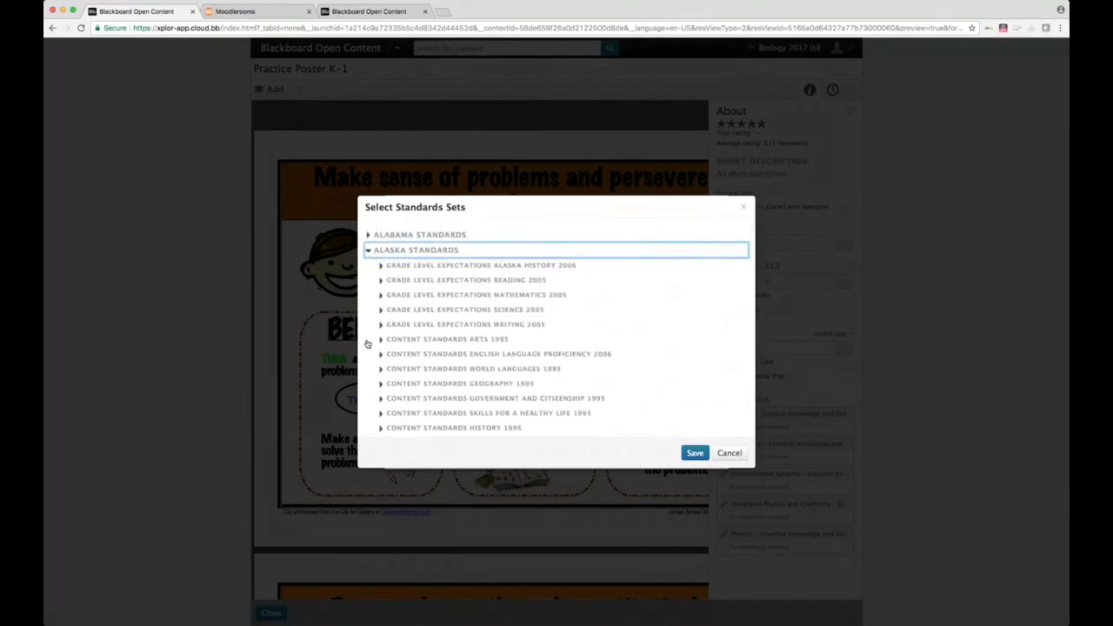
pyautogui.click(380, 385)
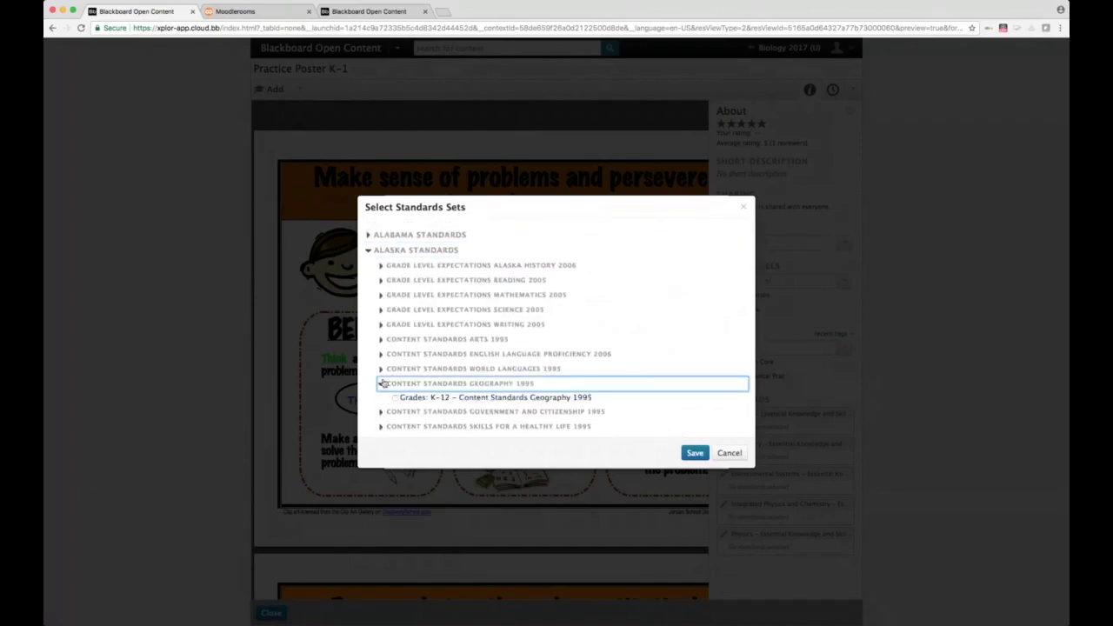
pyautogui.click(728, 453)
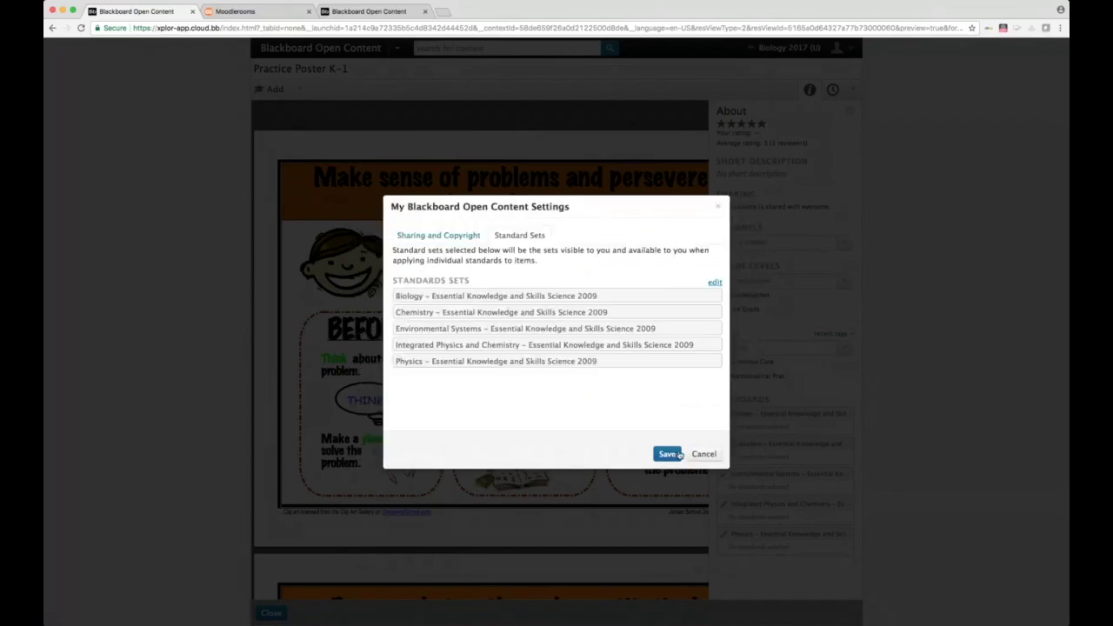
pyautogui.click(703, 454)
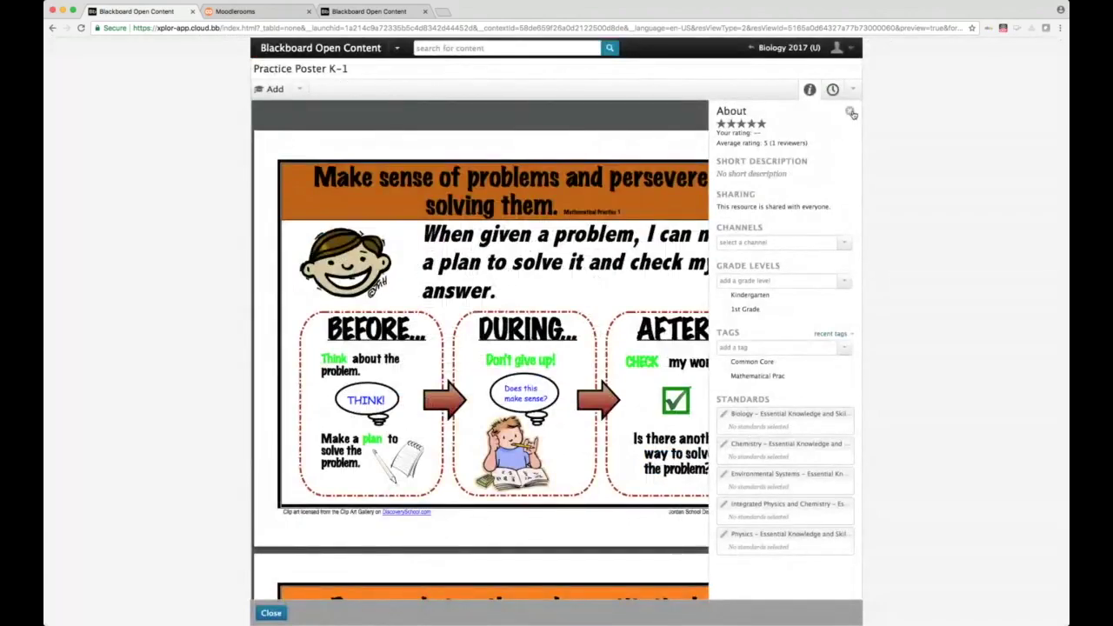
# Step: Close the About details and the Practice Poster K-1 preview, and return to the Biology 2017 (U) course
pyautogui.click(850, 113)
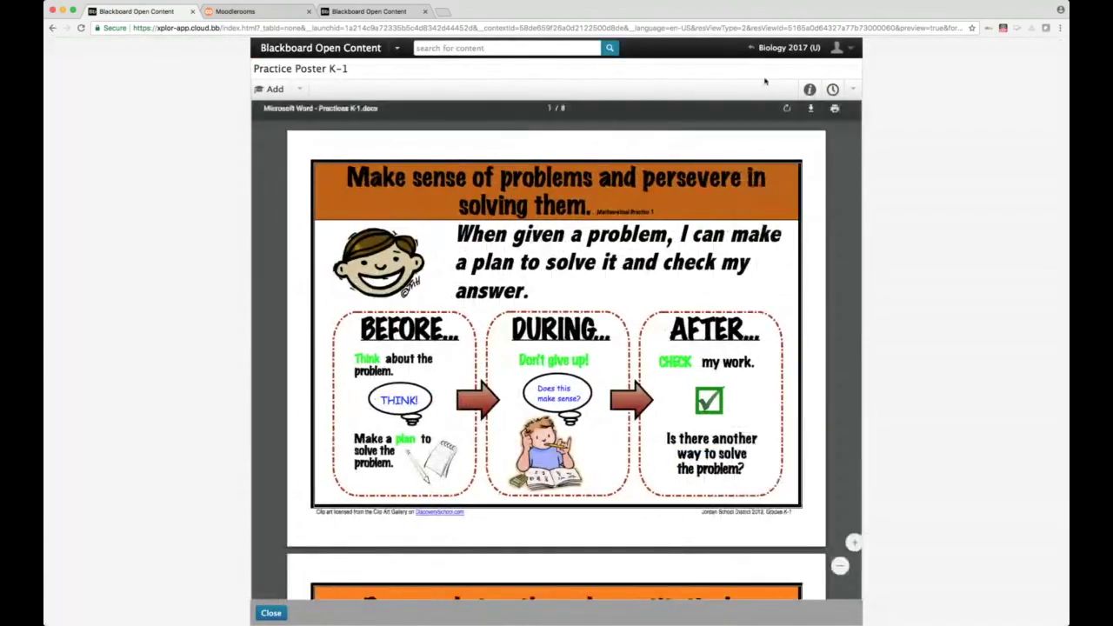
pyautogui.click(271, 614)
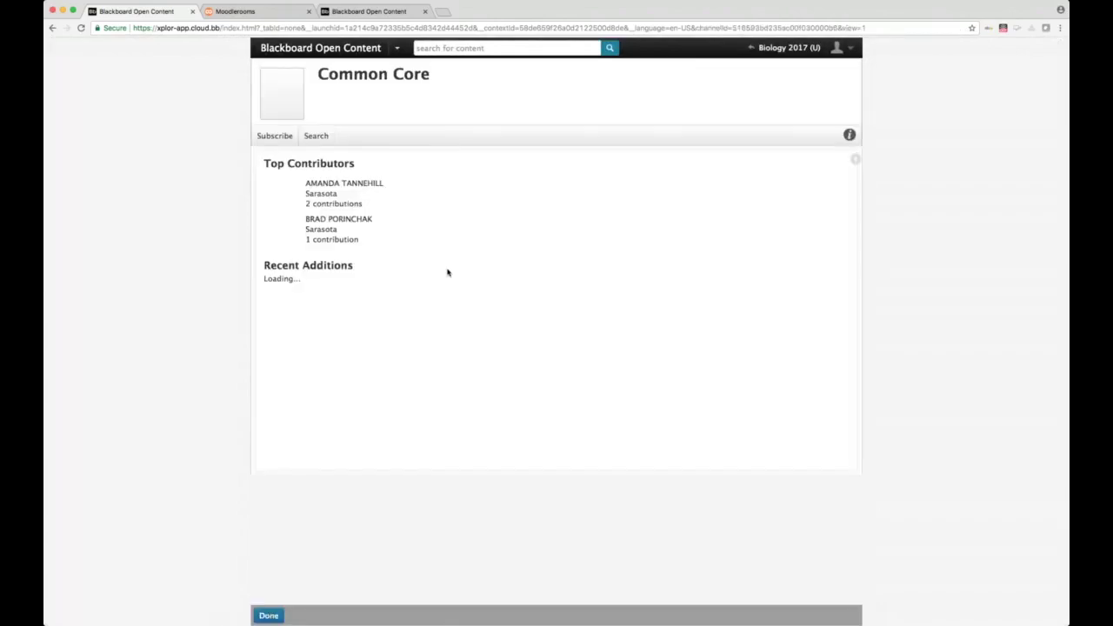
pyautogui.click(795, 49)
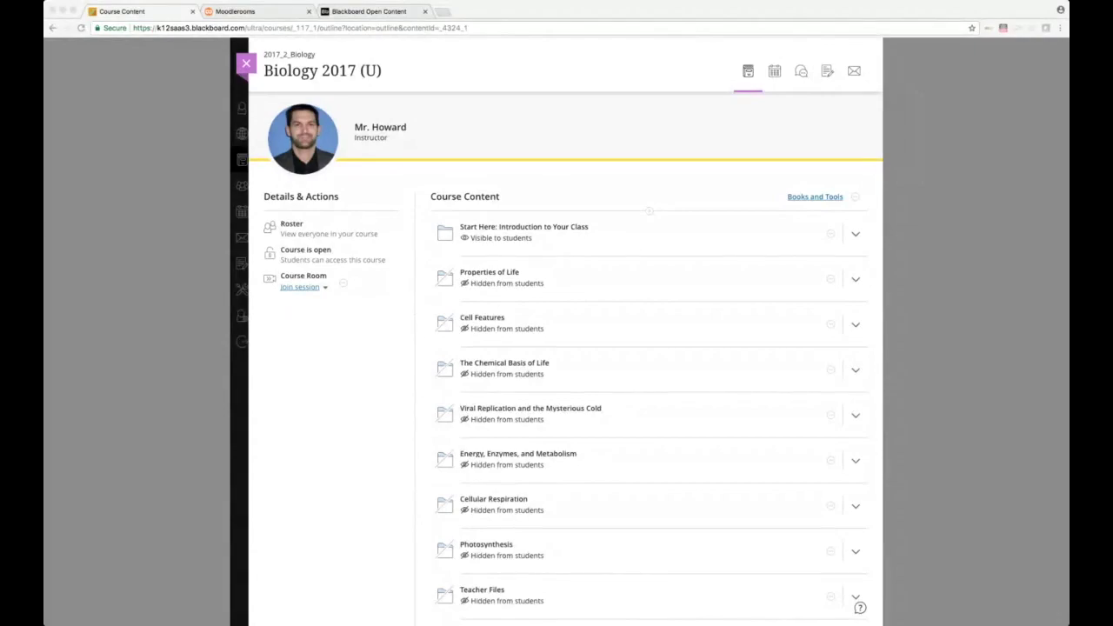
# Step: Leave the Biology 2017 (U) course and switch to the already open Moodlerooms site
pyautogui.click(243, 65)
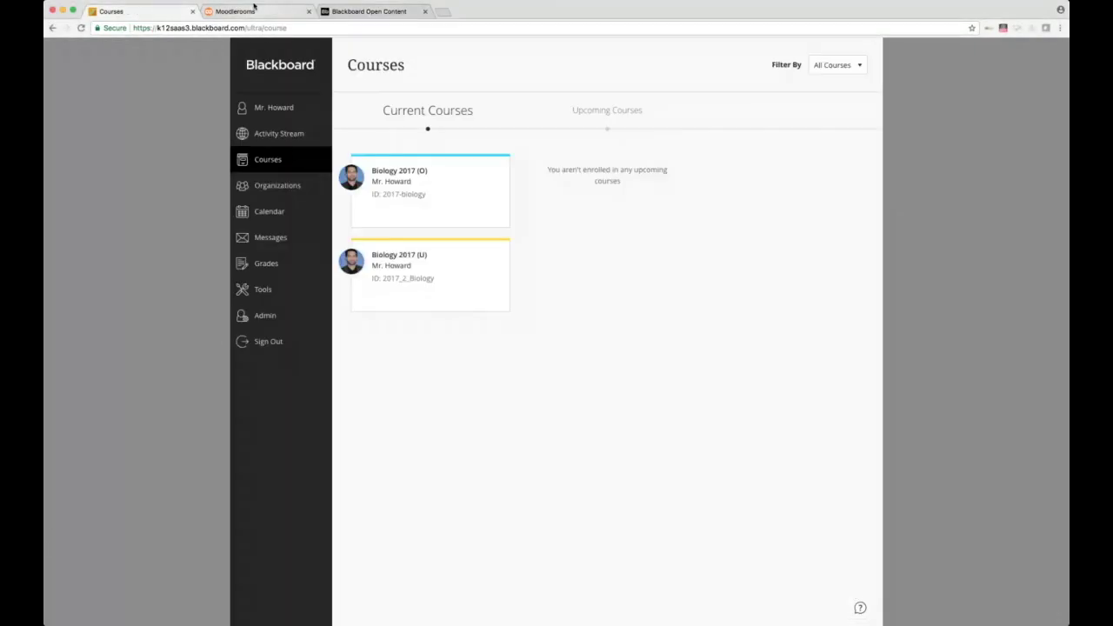
pyautogui.click(252, 11)
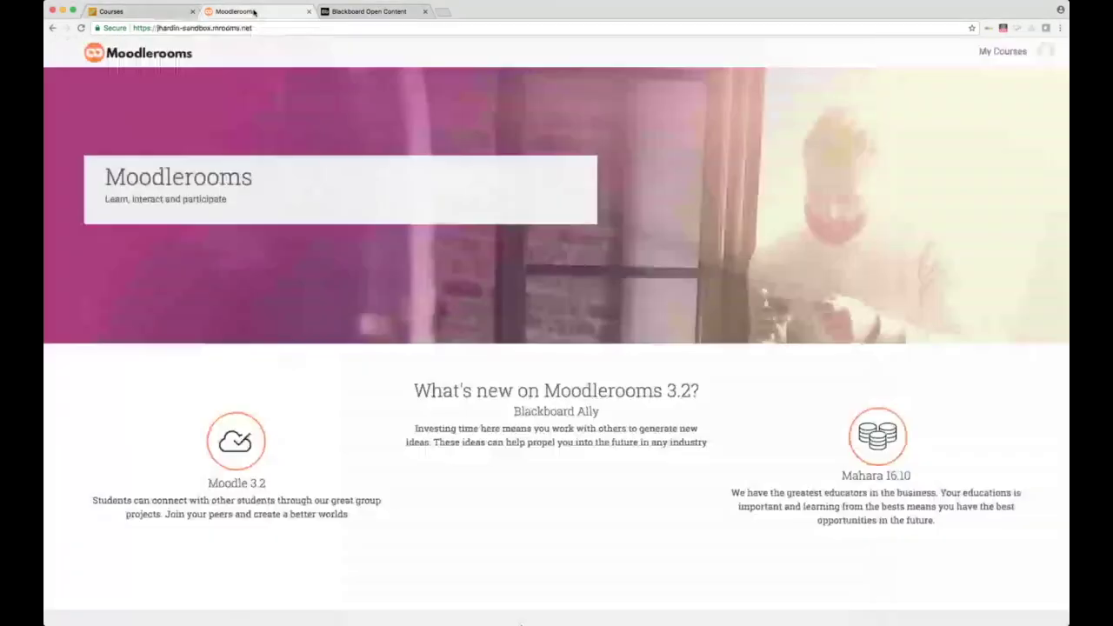
# Step: Open the Accessibility Course and start adding a Week 1 learning activity from Blackboard Open Content
pyautogui.click(987, 54)
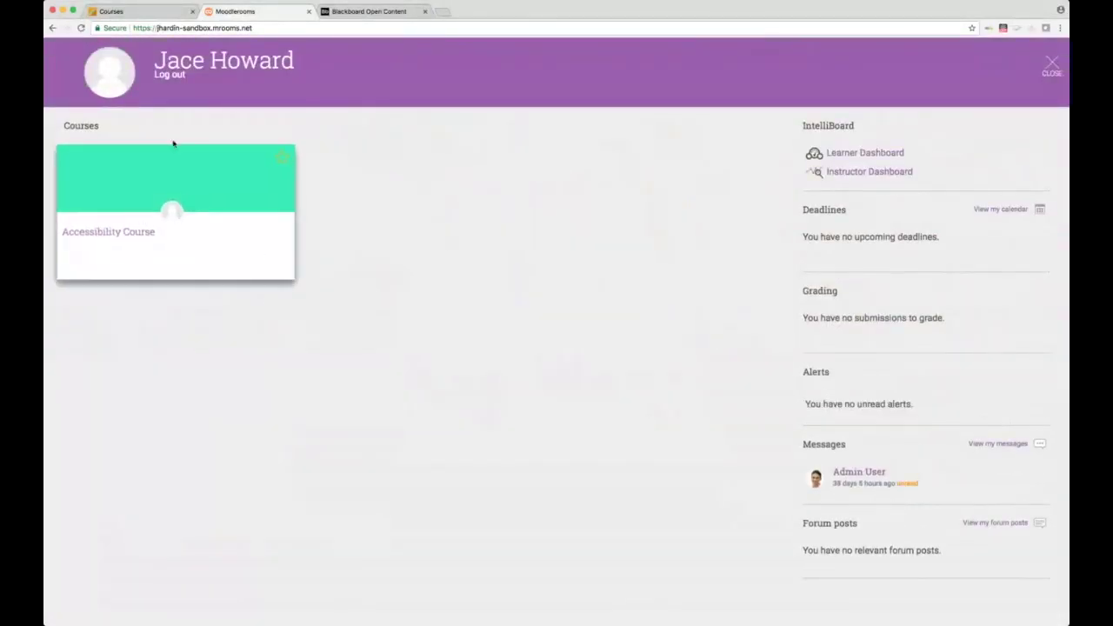
pyautogui.click(105, 233)
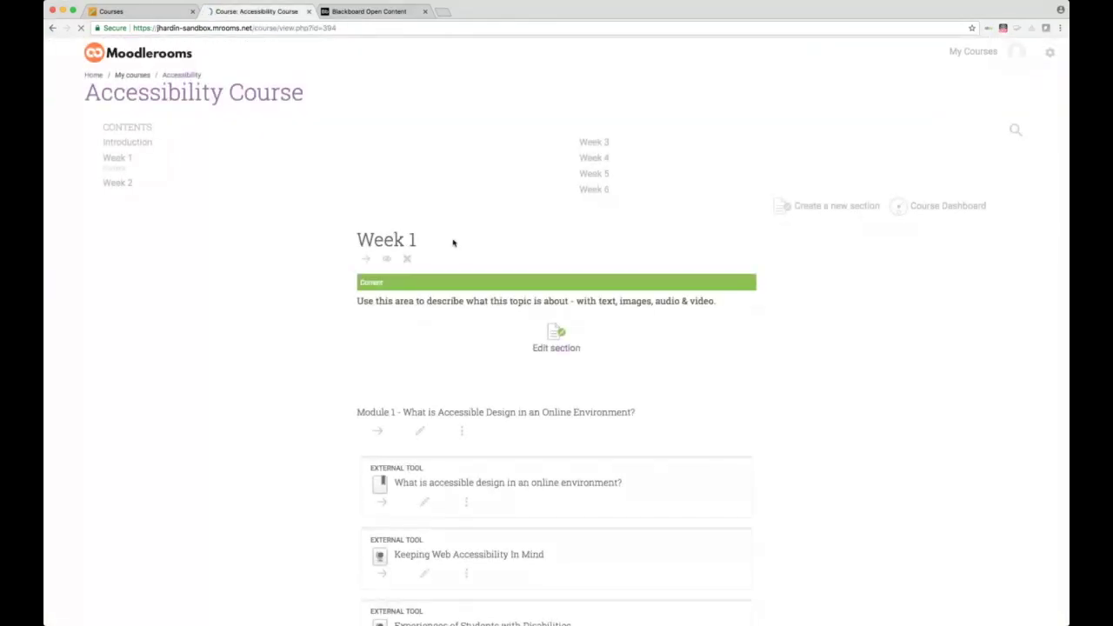
pyautogui.scroll(-5, 453, 242)
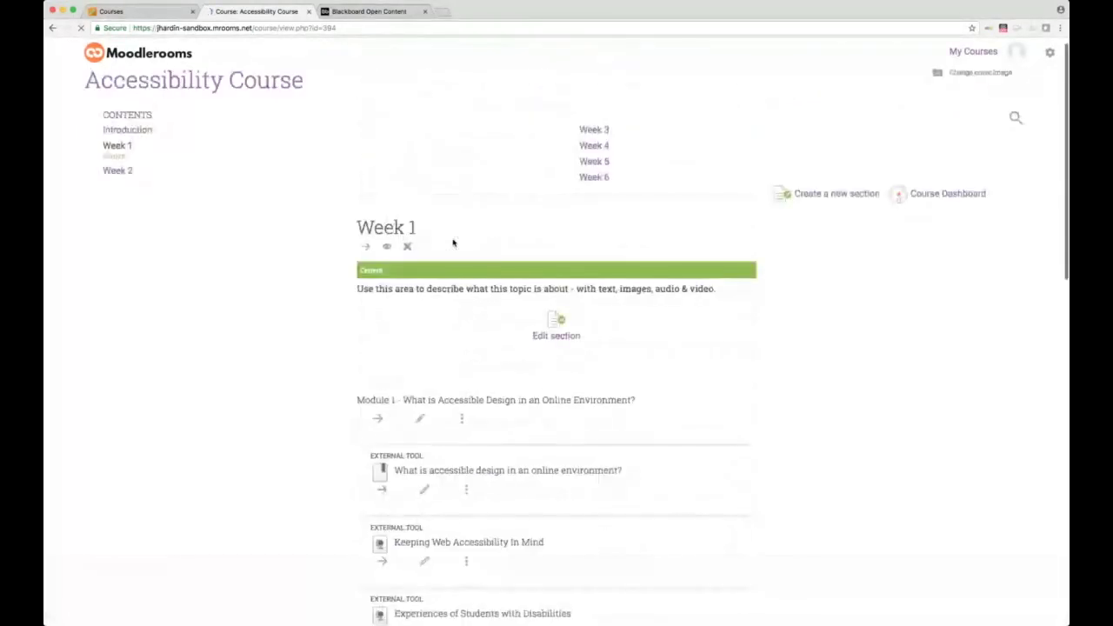
pyautogui.scroll(-6, 453, 242)
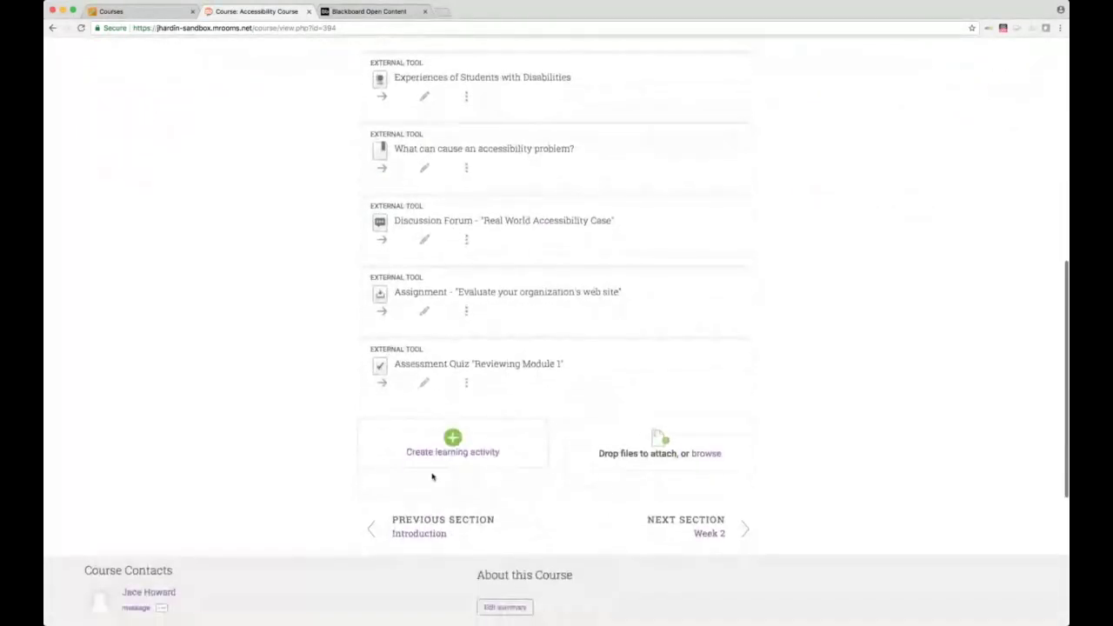
pyautogui.click(463, 456)
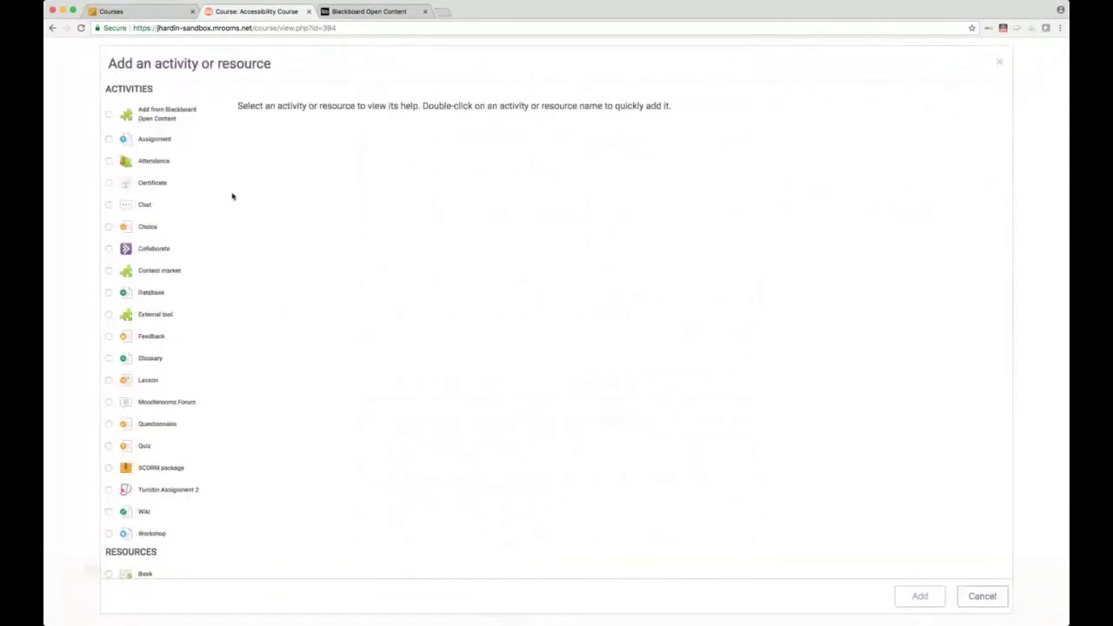
pyautogui.click(108, 114)
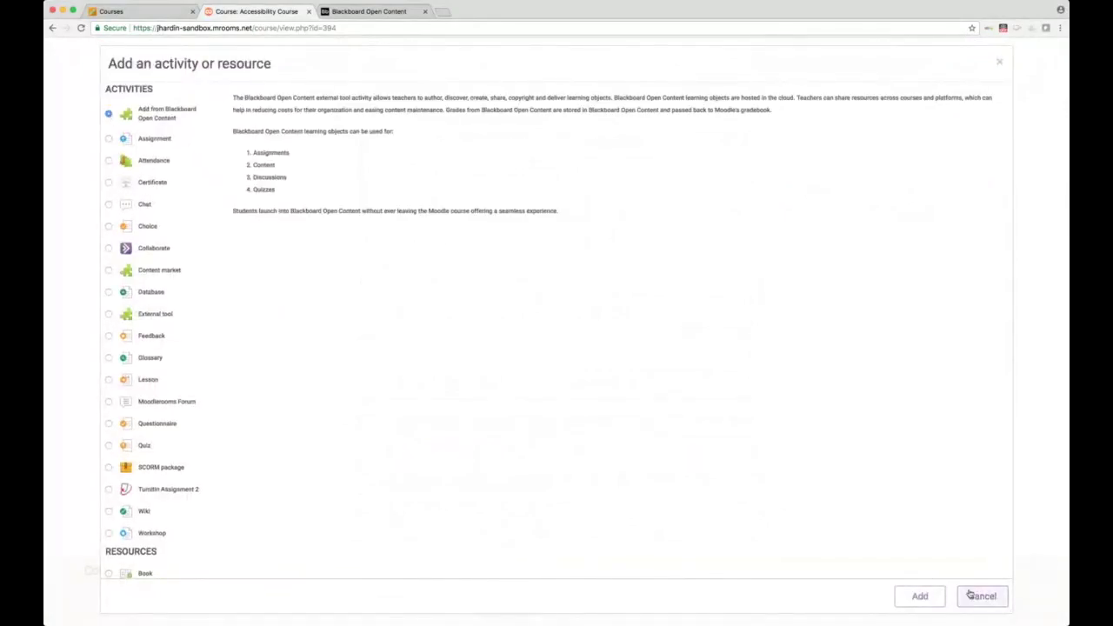
pyautogui.click(919, 596)
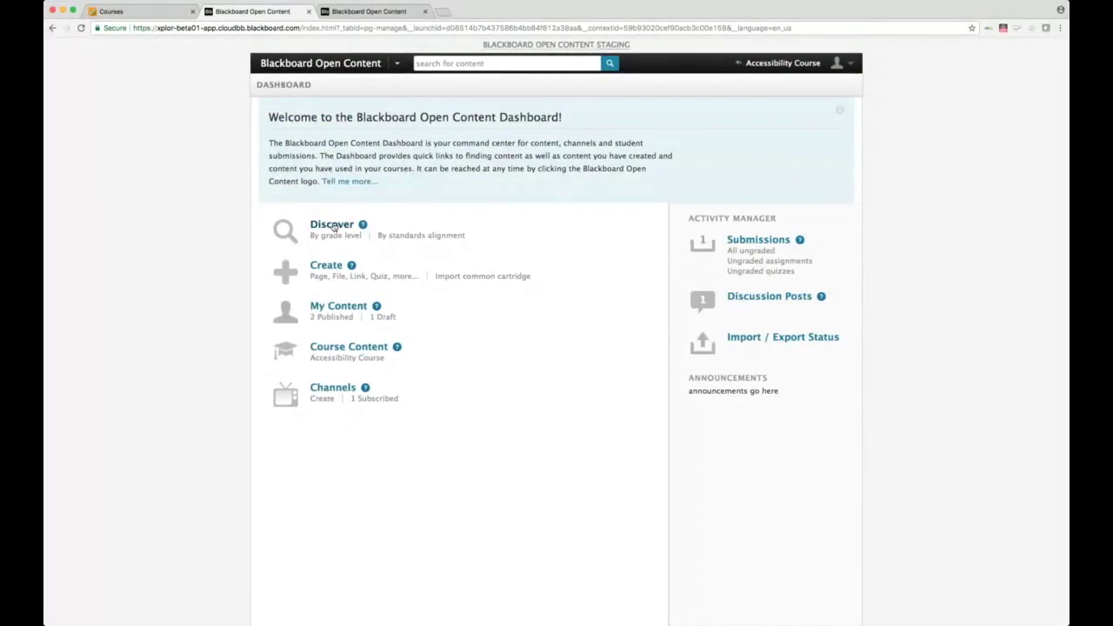
# Step: Search the content for "access" and open the Best Practices in Accessibility in Online Course Design collection
pyautogui.click(480, 64)
pyautogui.write('access')
pyautogui.press('Return')
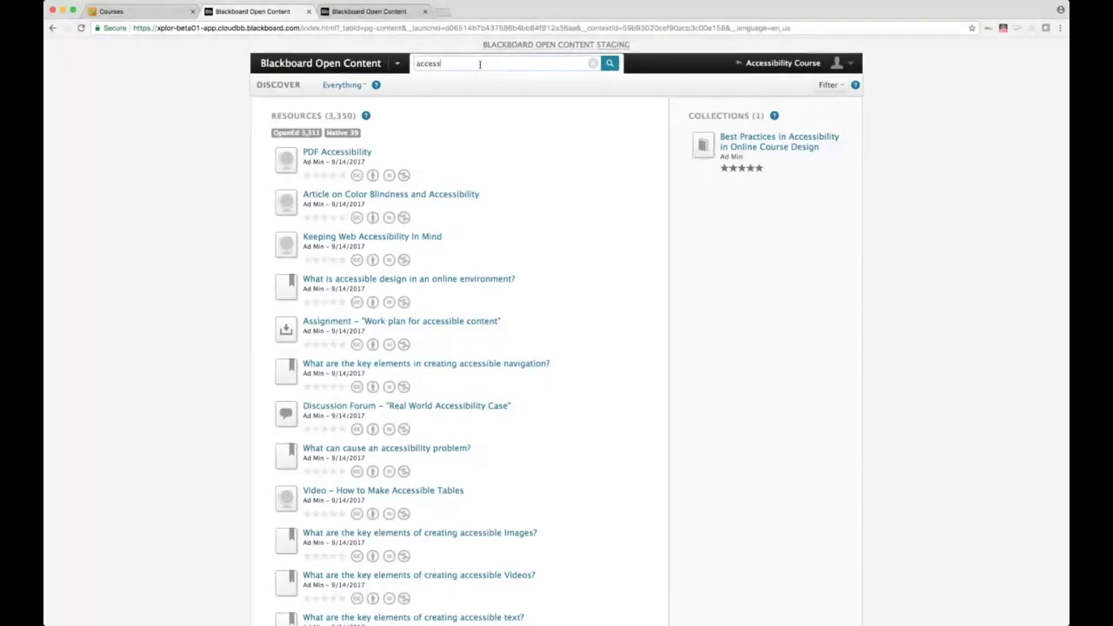
pyautogui.click(798, 143)
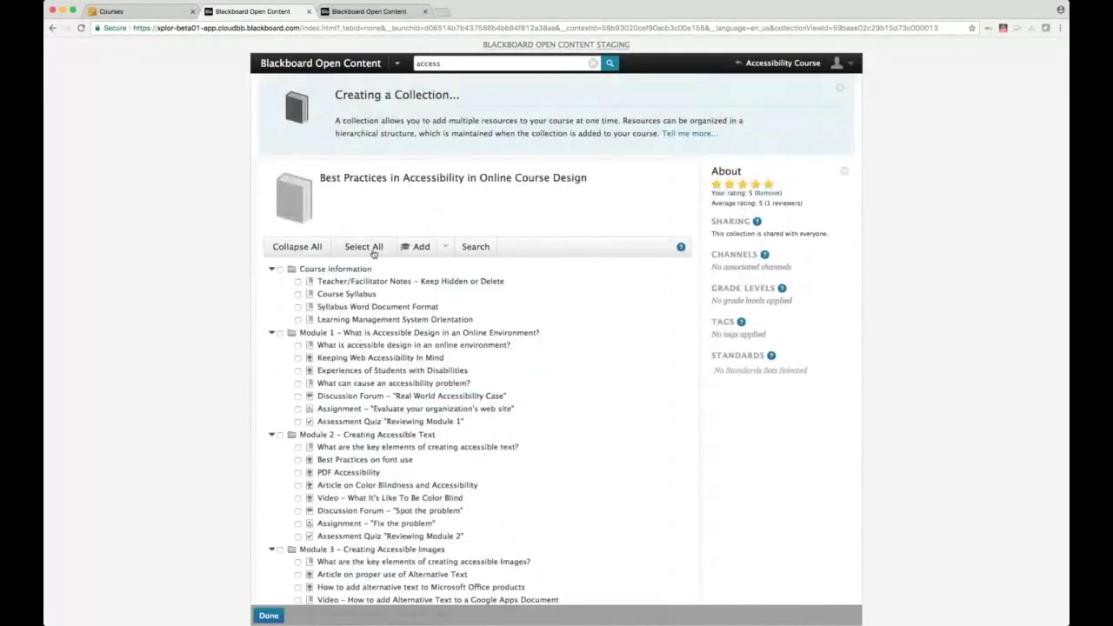
pyautogui.scroll(-1, 360, 247)
pyautogui.scroll(-2, 360, 247)
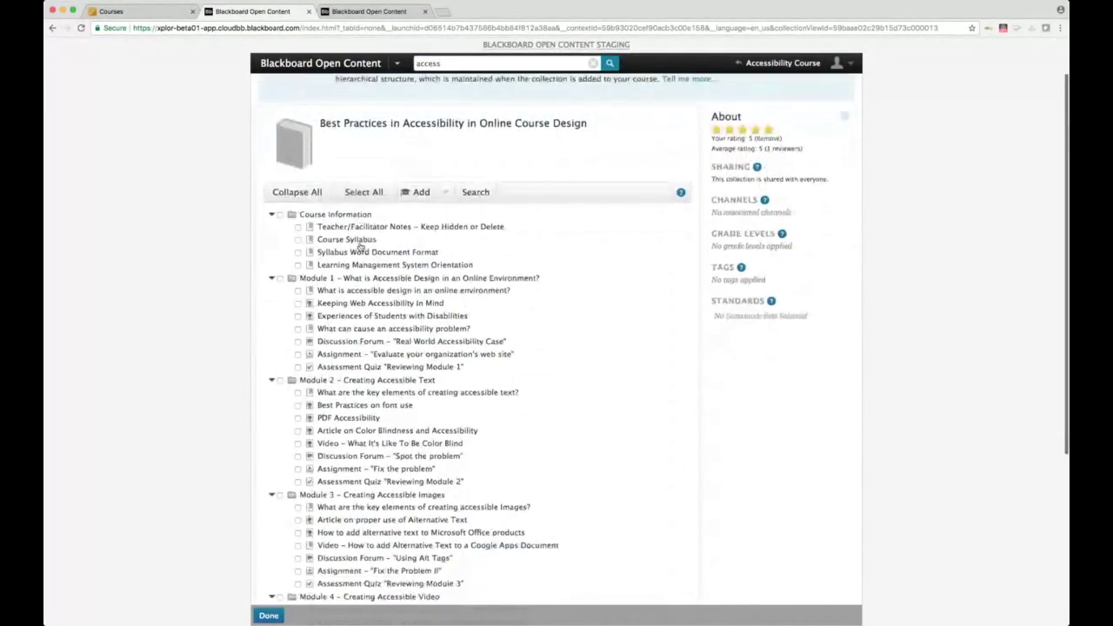
pyautogui.scroll(2, 360, 246)
pyautogui.click(361, 219)
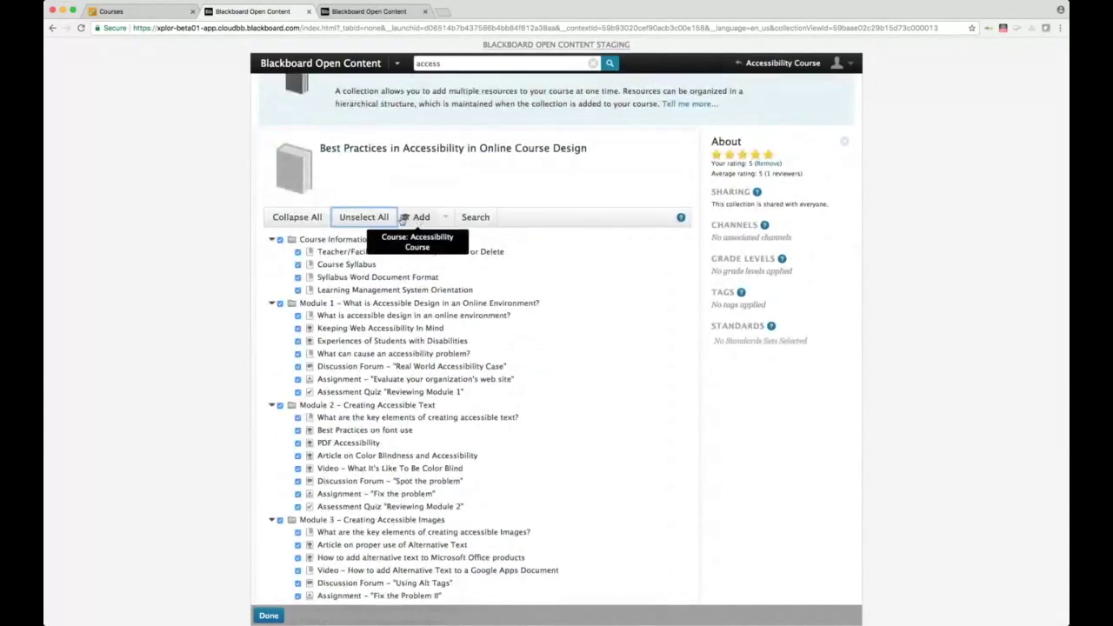
pyautogui.click(363, 218)
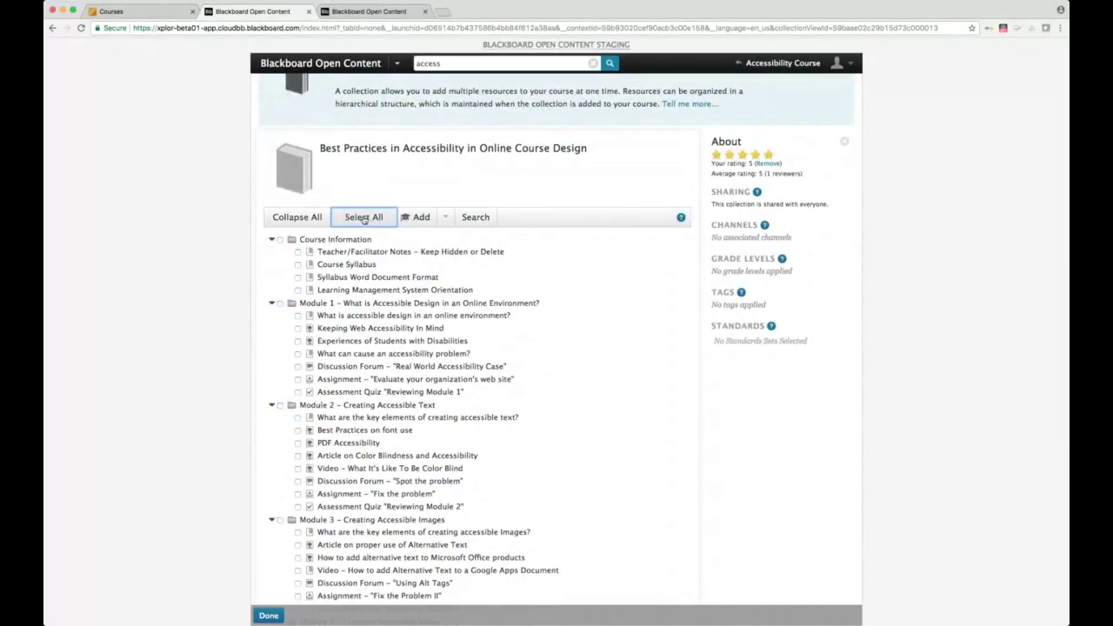
# Step: Add the collection's Module 4 - Creating Accessible Video folder to Week 4 of the Accessibility Course and close the collection
pyautogui.scroll(-5, 364, 219)
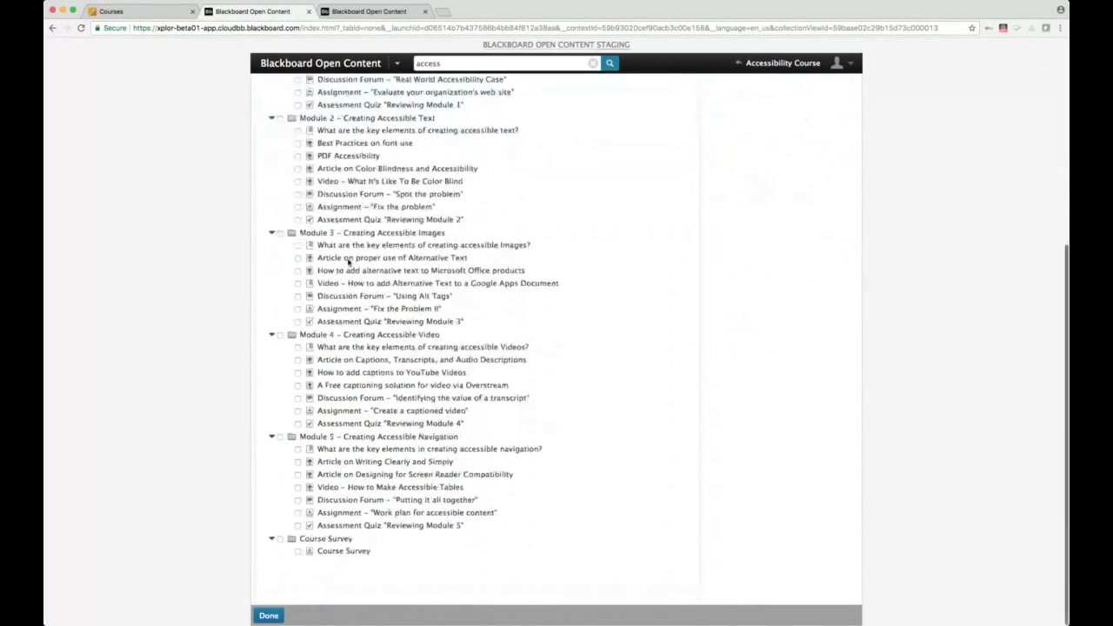
pyautogui.click(280, 335)
pyautogui.scroll(3, 338, 348)
pyautogui.scroll(4, 338, 346)
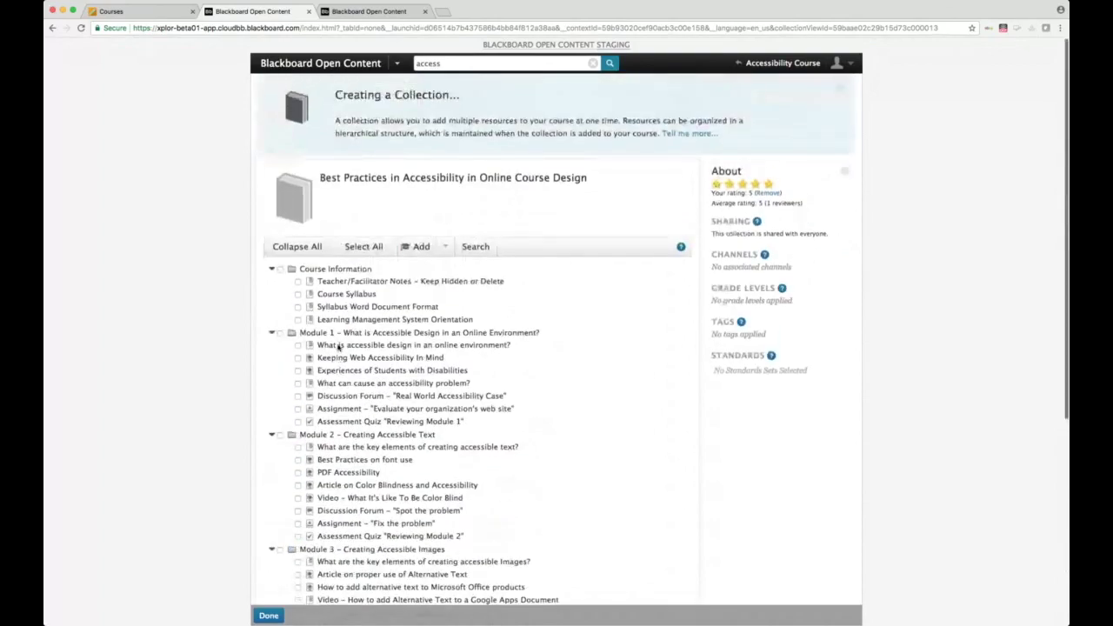
pyautogui.click(445, 247)
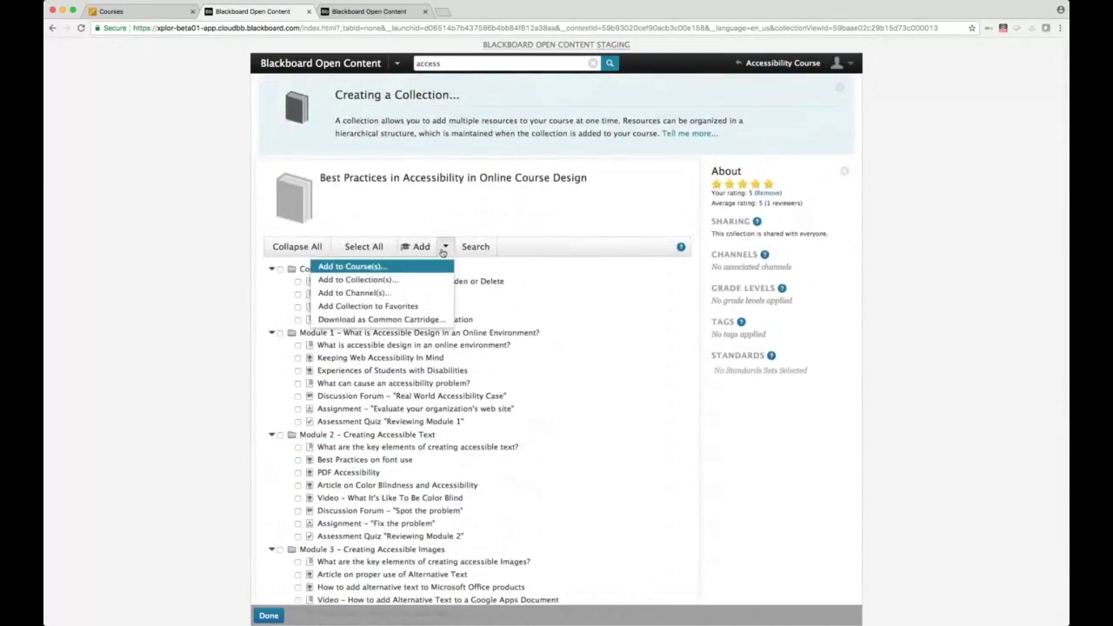
pyautogui.click(393, 269)
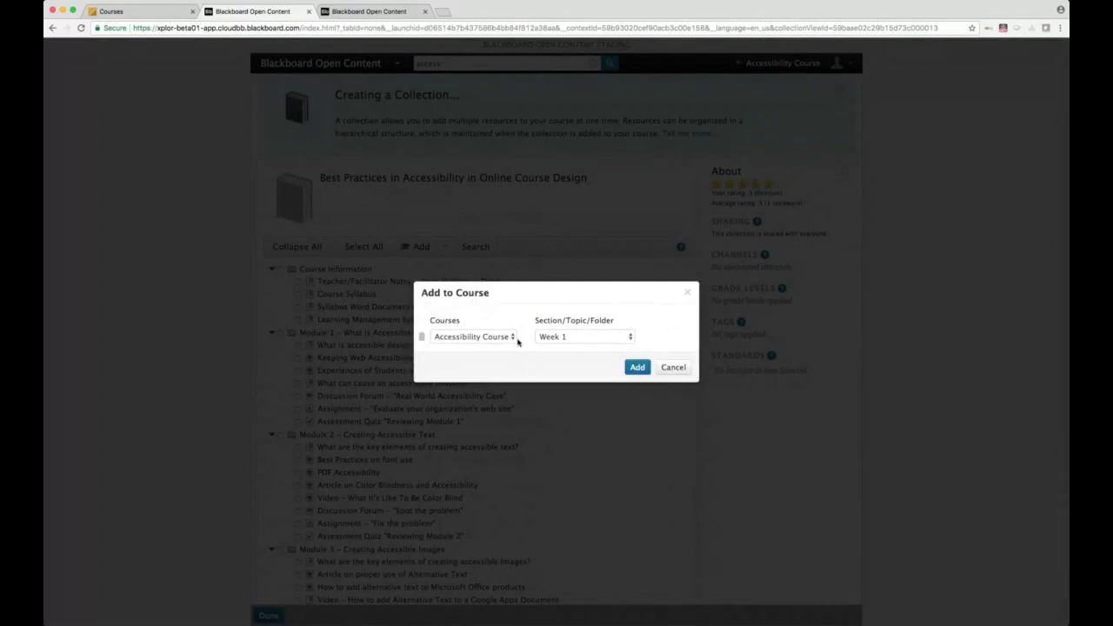
pyautogui.click(630, 337)
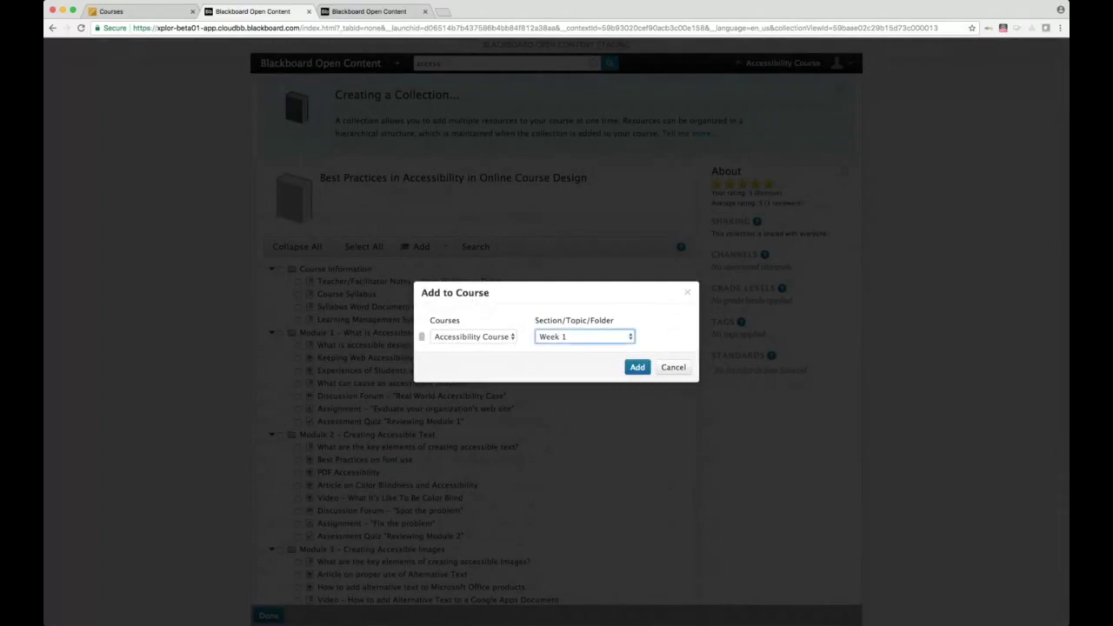
pyautogui.click(636, 367)
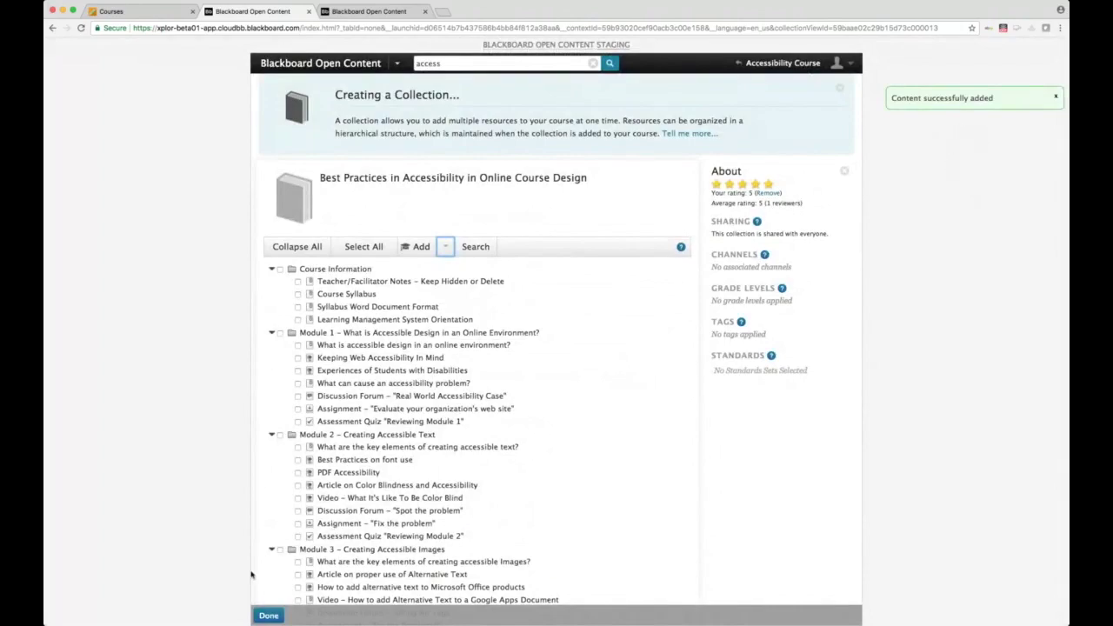
pyautogui.click(268, 615)
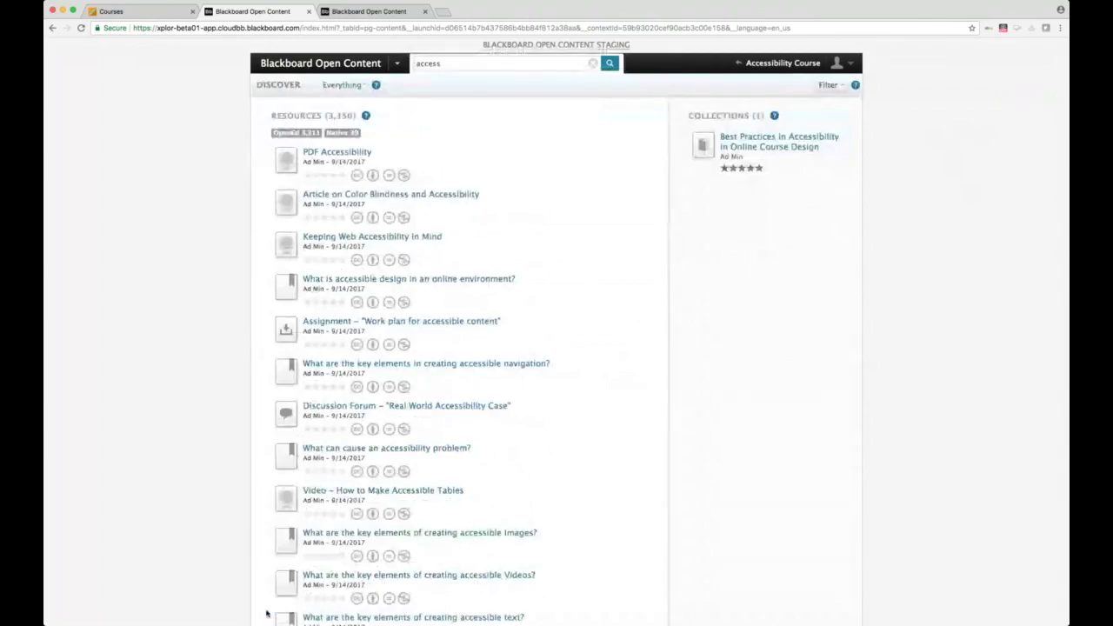
# Step: Return to the Accessibility Course and review the external tool items in its Week 4 section
pyautogui.click(765, 63)
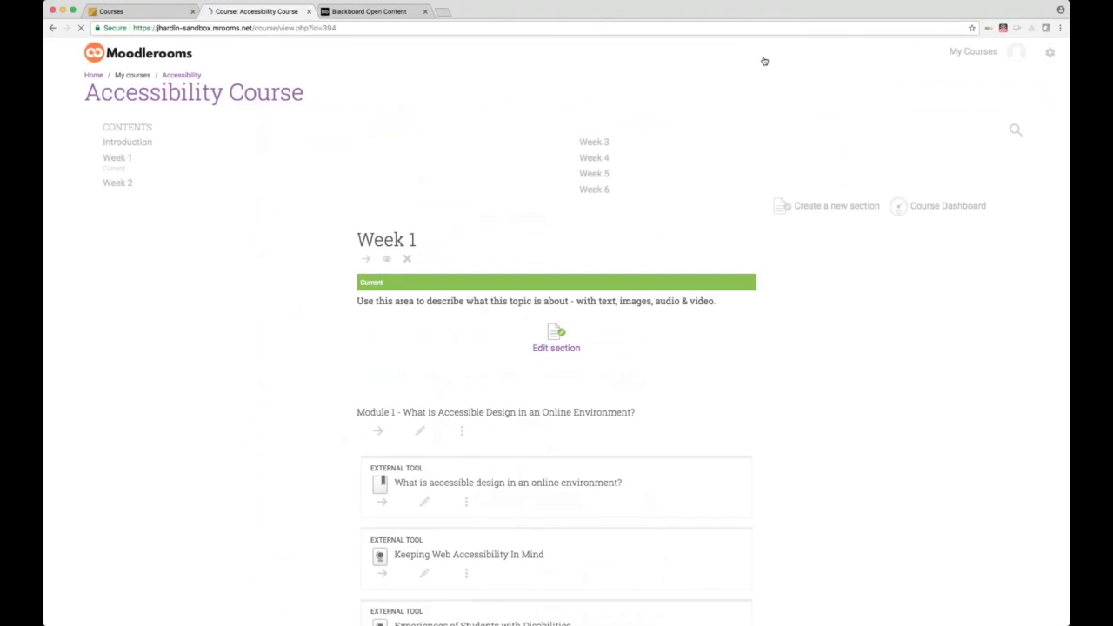
pyautogui.click(595, 158)
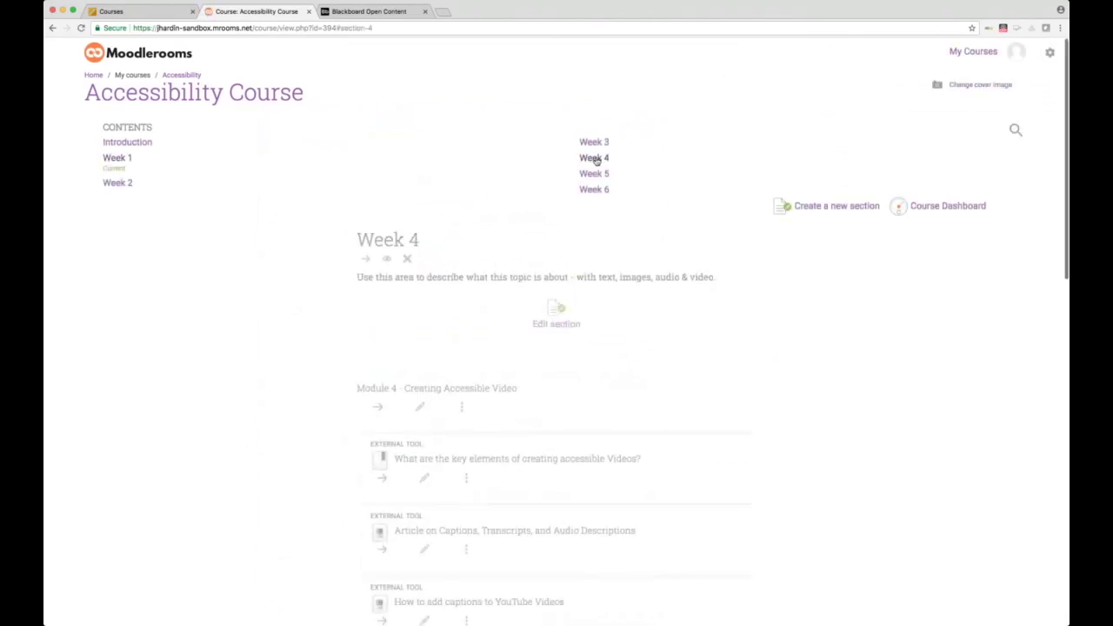
pyautogui.scroll(-5, 639, 259)
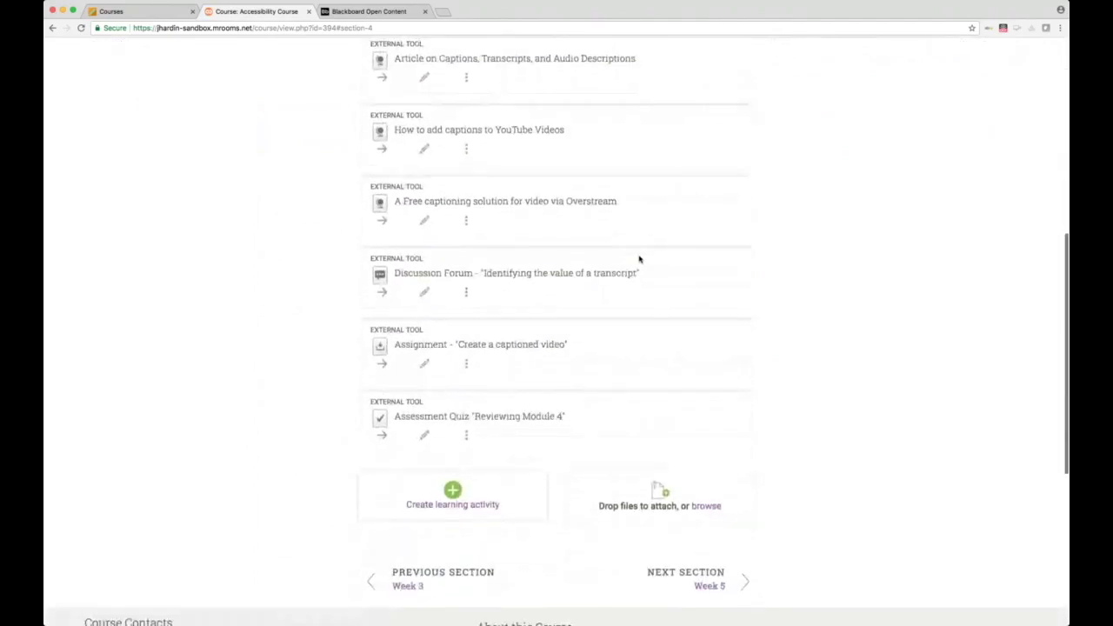
pyautogui.scroll(3, 516, 269)
pyautogui.scroll(1, 515, 269)
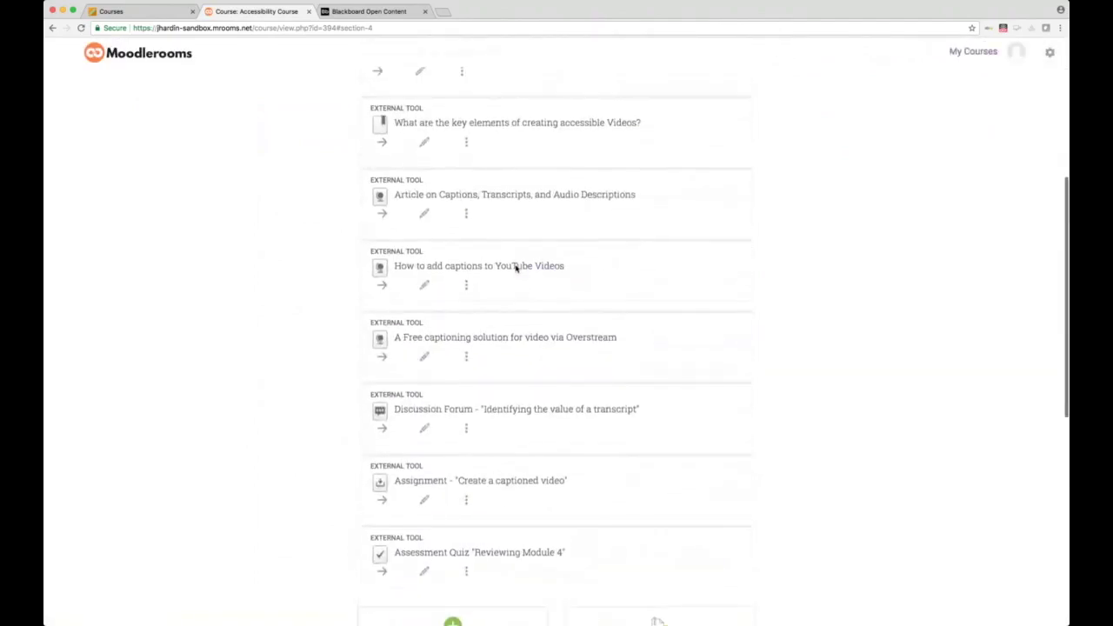
# Step: Open the How to add captions to YouTube Videos item from Week 4 and look over its page
pyautogui.click(485, 266)
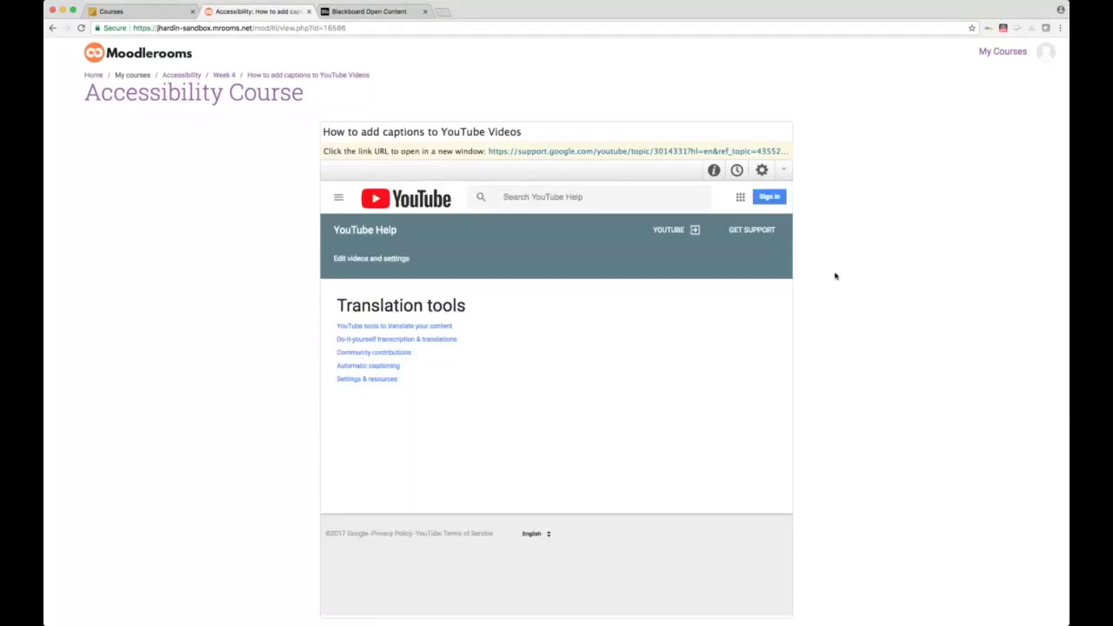
pyautogui.scroll(-3, 770, 311)
pyautogui.scroll(2, 770, 313)
pyautogui.scroll(1, 769, 313)
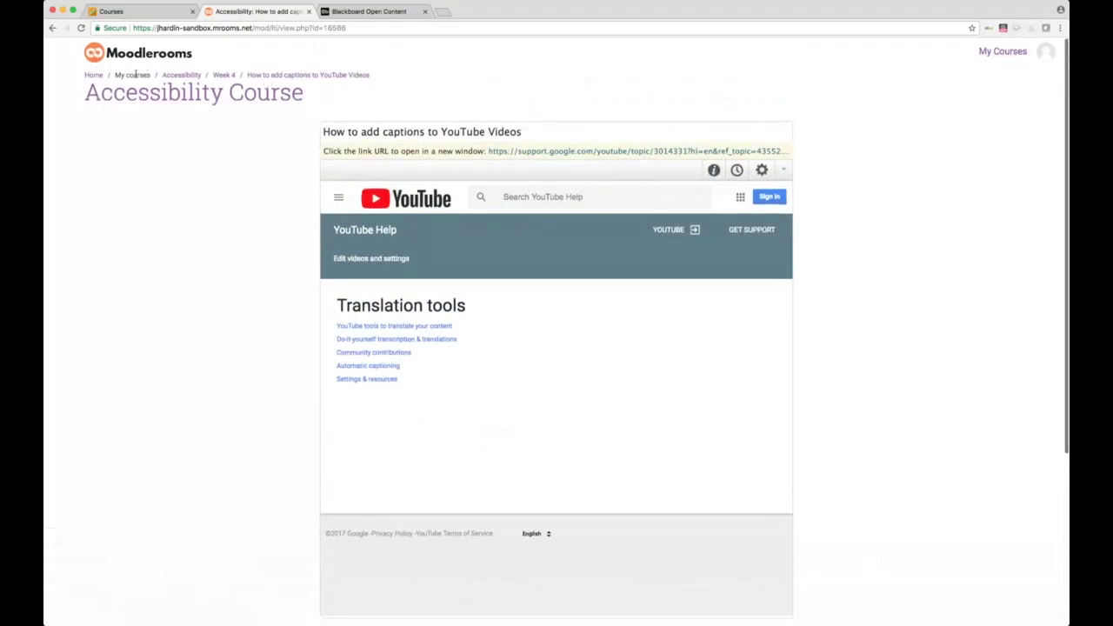
# Step: Reopen the Accessibility Course from the site home page and launch Blackboard Open Content as a new learning activity
pyautogui.click(93, 76)
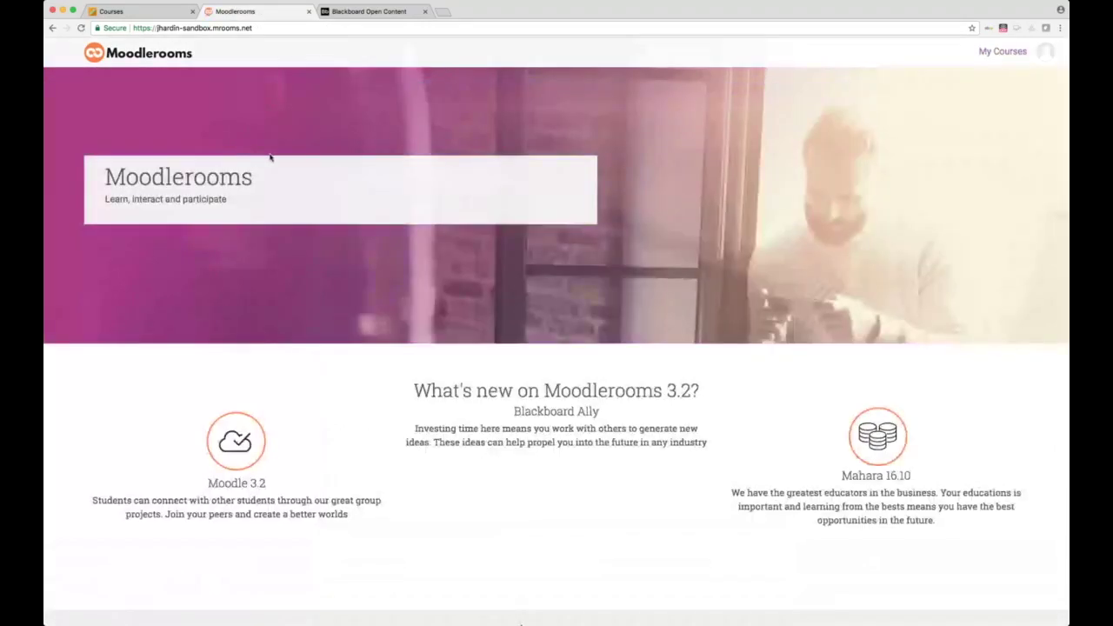
pyautogui.click(1018, 55)
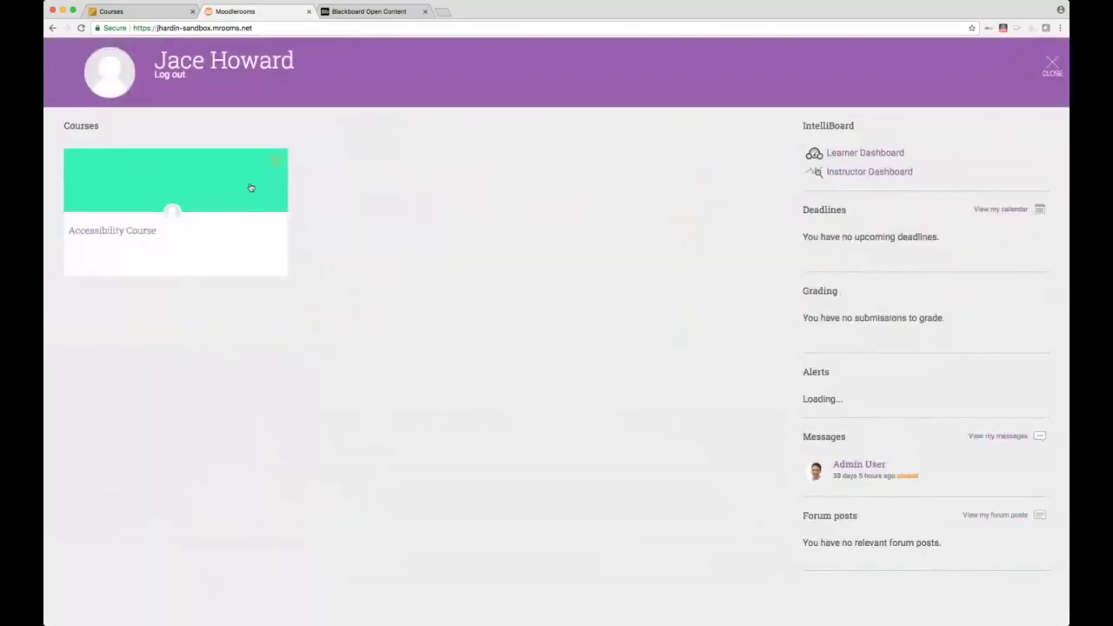
pyautogui.click(107, 231)
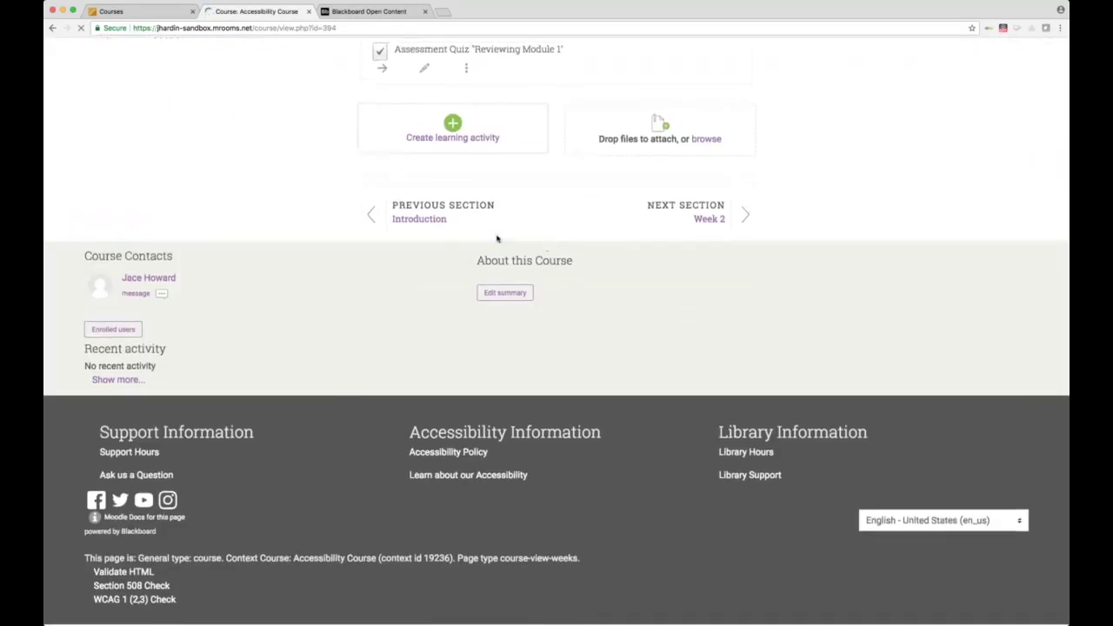
pyautogui.click(462, 145)
pyautogui.click(108, 114)
pyautogui.click(920, 597)
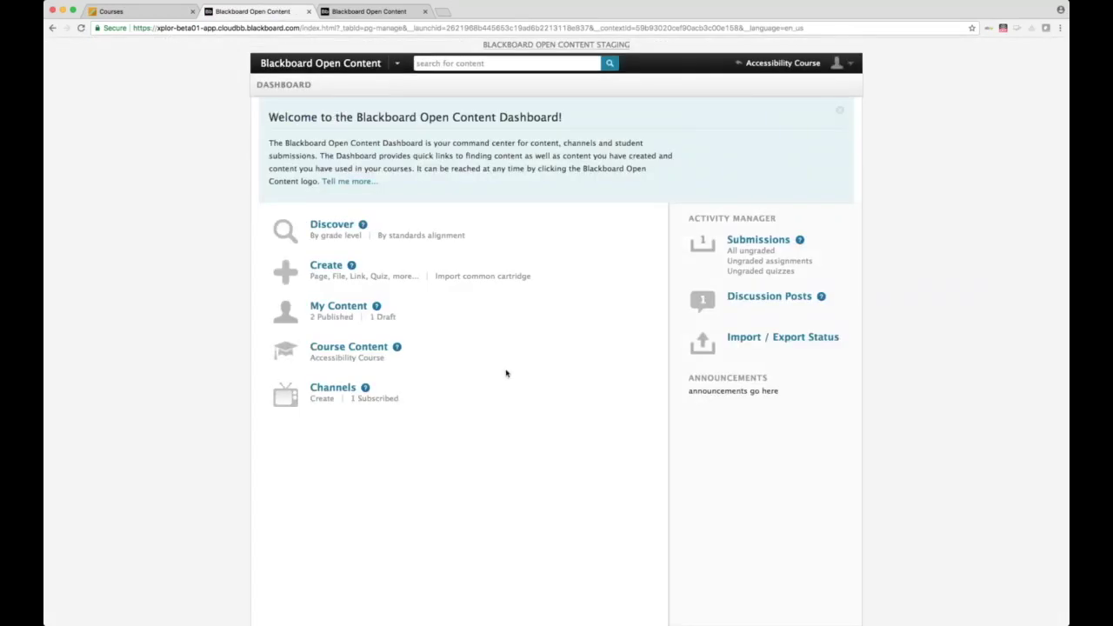
# Step: Search the featured OpenEd content for "access" and open the Creating Queries In Access (16 Examples) resource
pyautogui.click(331, 225)
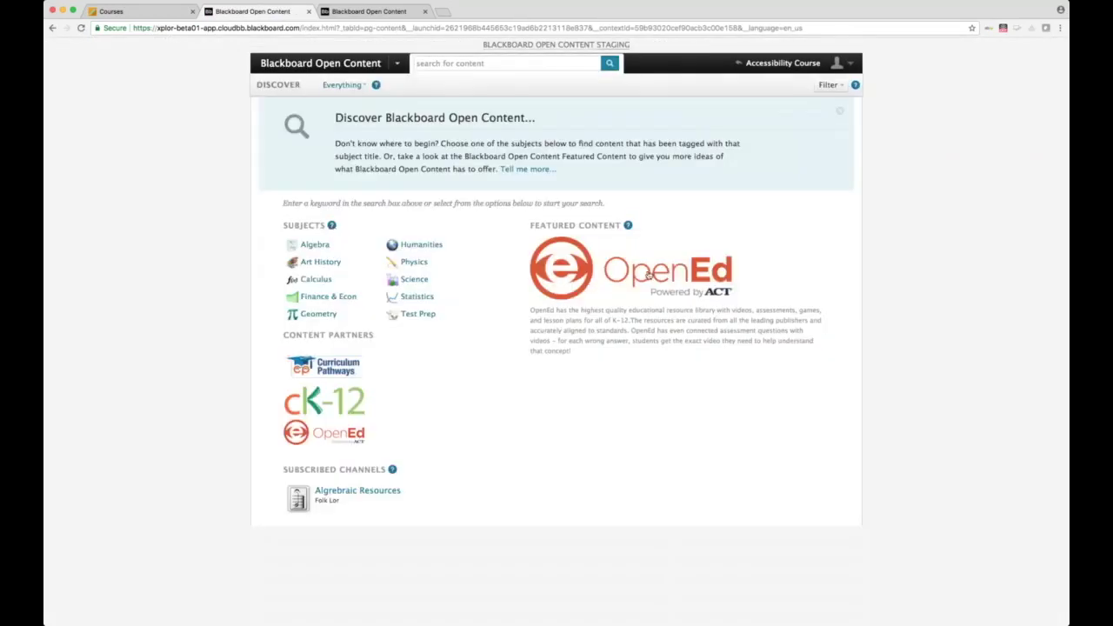
pyautogui.click(648, 276)
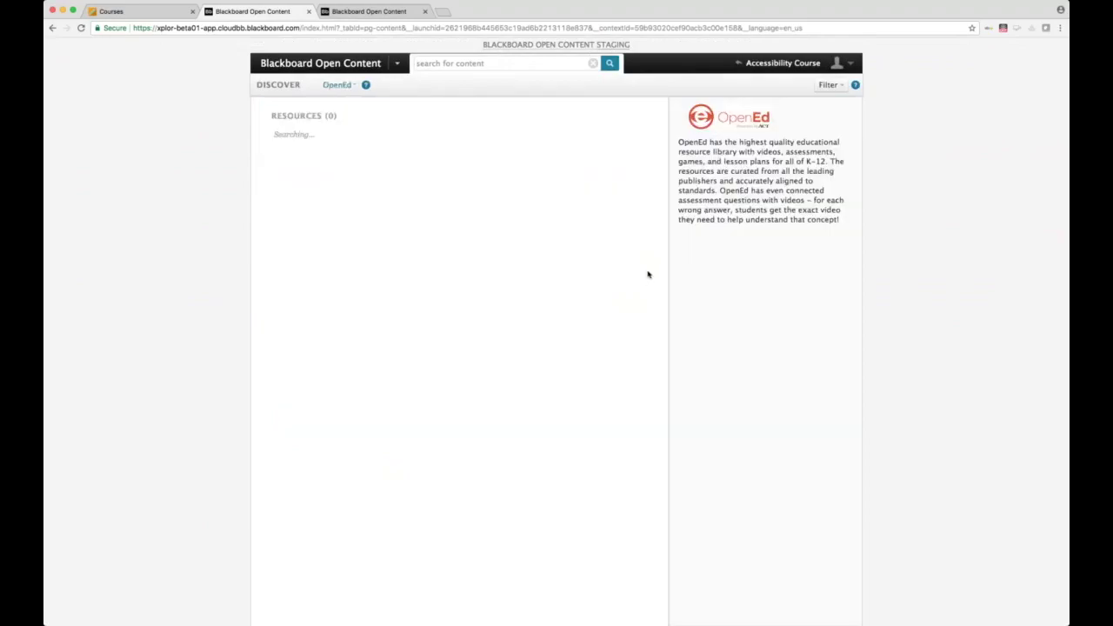
pyautogui.click(465, 63)
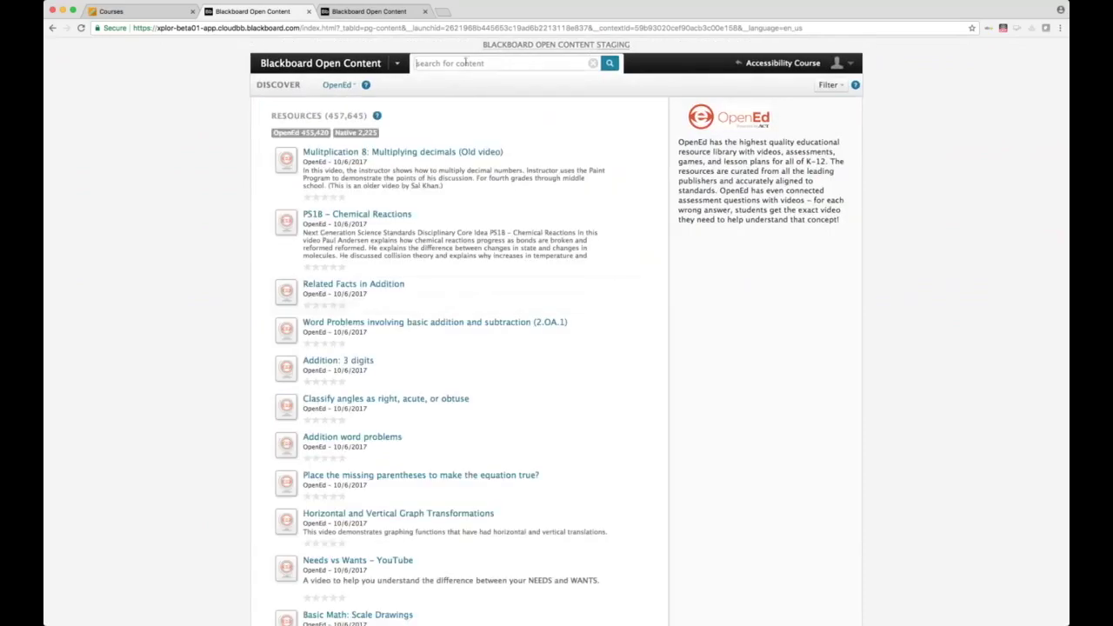
pyautogui.write('access')
pyautogui.press('Return')
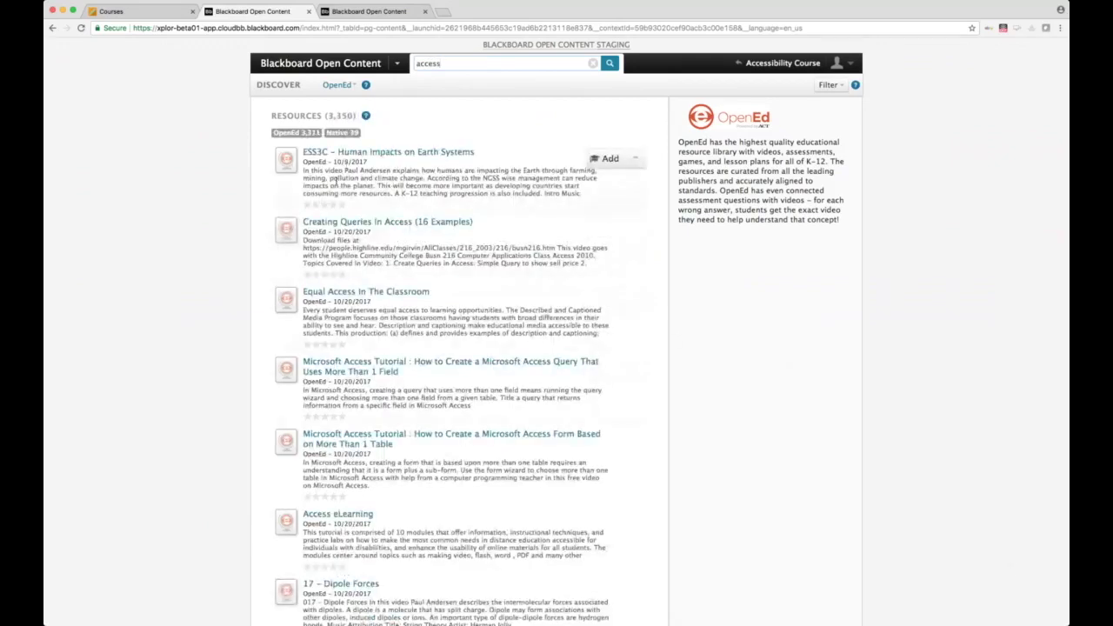
pyautogui.click(379, 226)
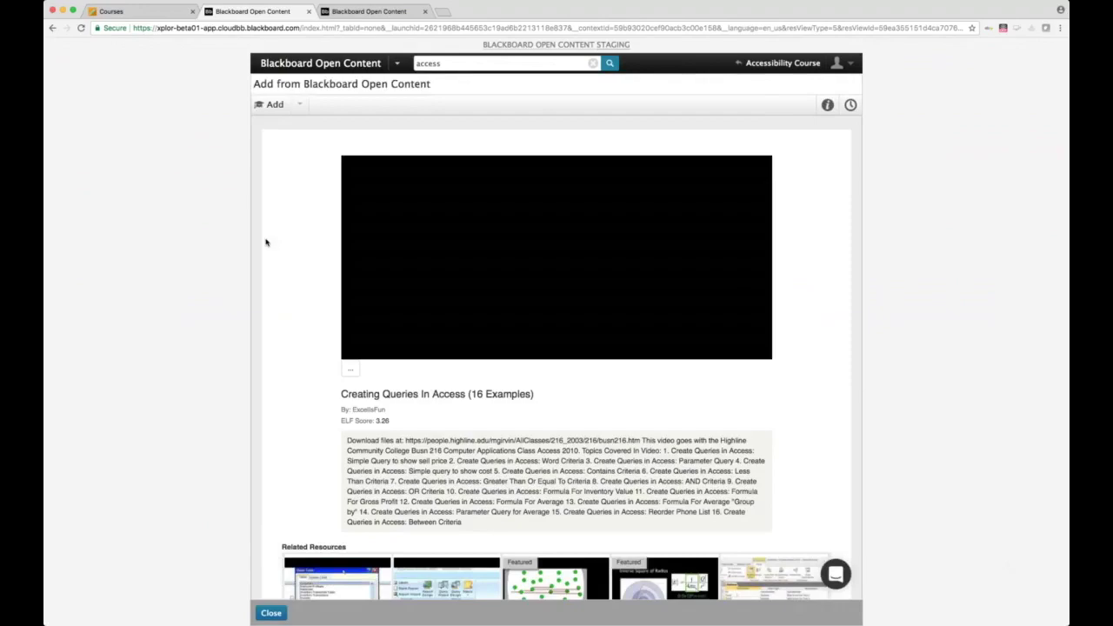
# Step: Add the Creating Queries In Access (16 Examples) video to Week 5 of the Accessibility Course
pyautogui.click(301, 106)
pyautogui.click(304, 126)
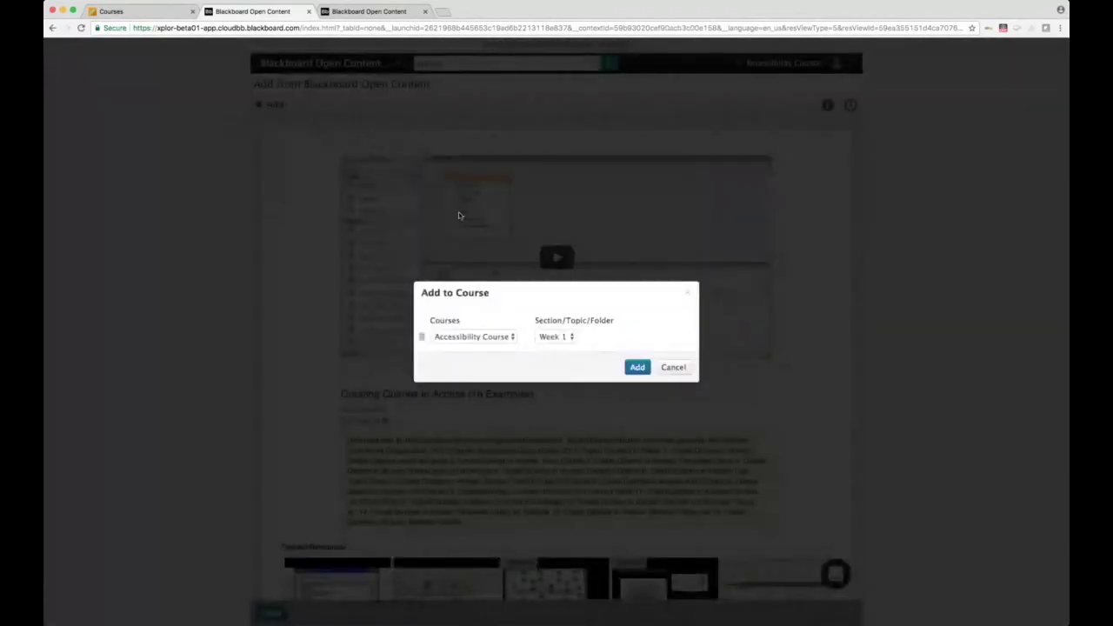
pyautogui.click(571, 337)
pyautogui.click(644, 371)
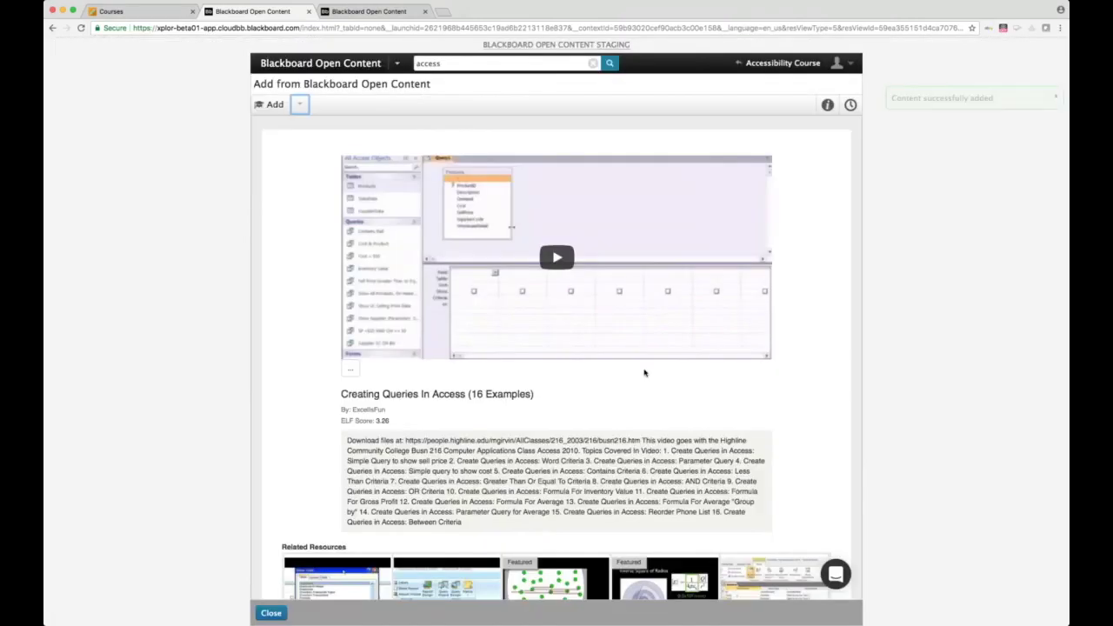
# Step: Return to the Accessibility Course and open the Creating Queries In Access (16 Examples) item in Week 5
pyautogui.click(781, 63)
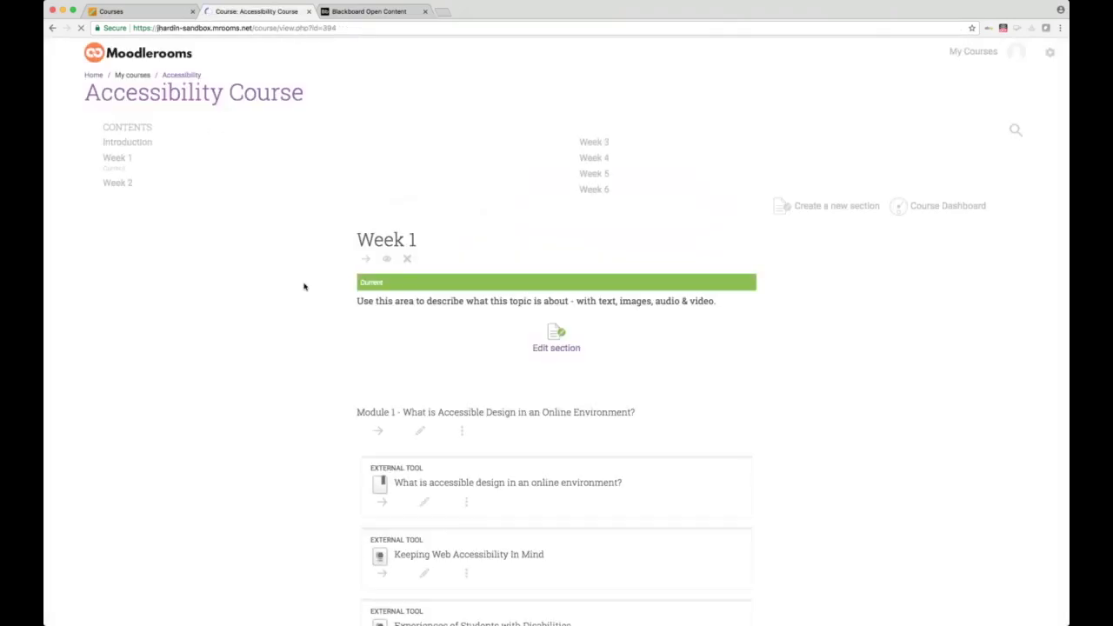
pyautogui.click(594, 176)
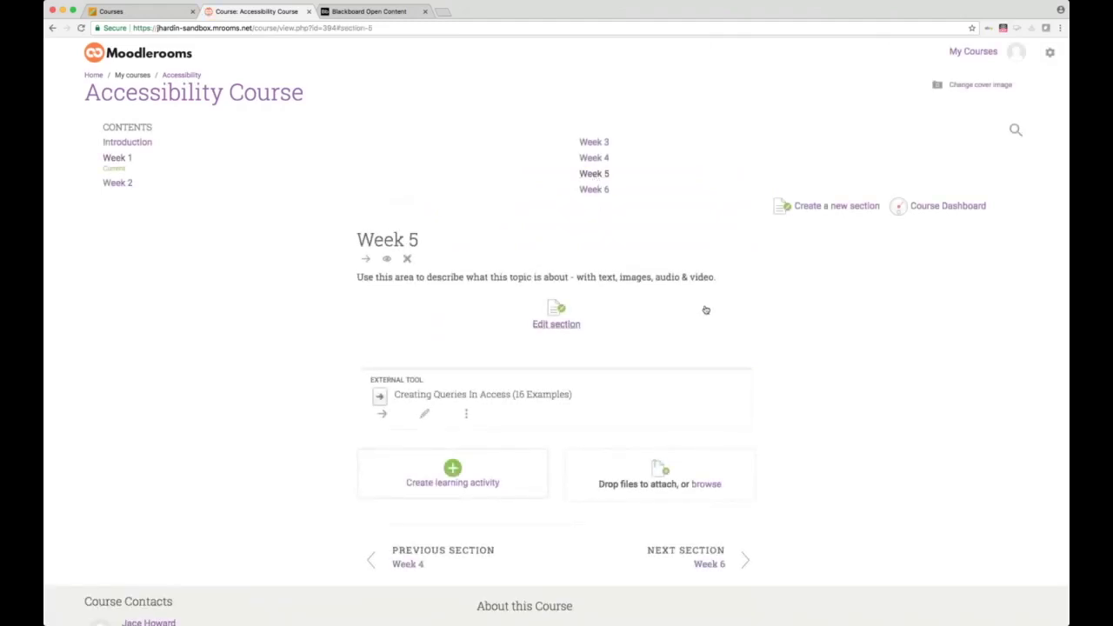
pyautogui.click(414, 351)
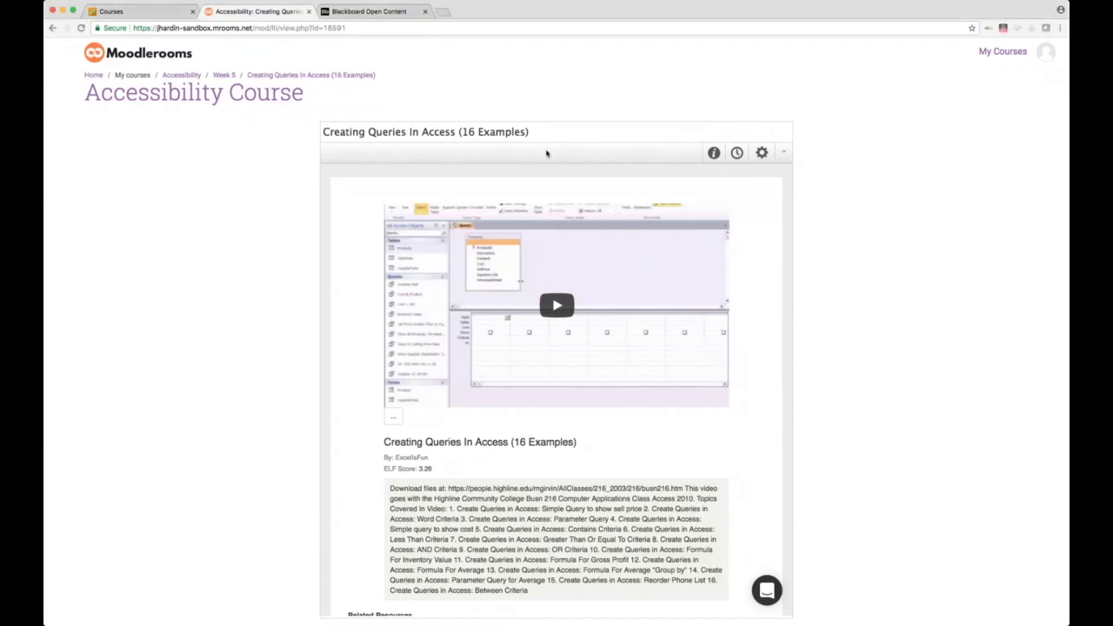
# Step: Switch to the already open Blackboard Courses page
pyautogui.click(148, 15)
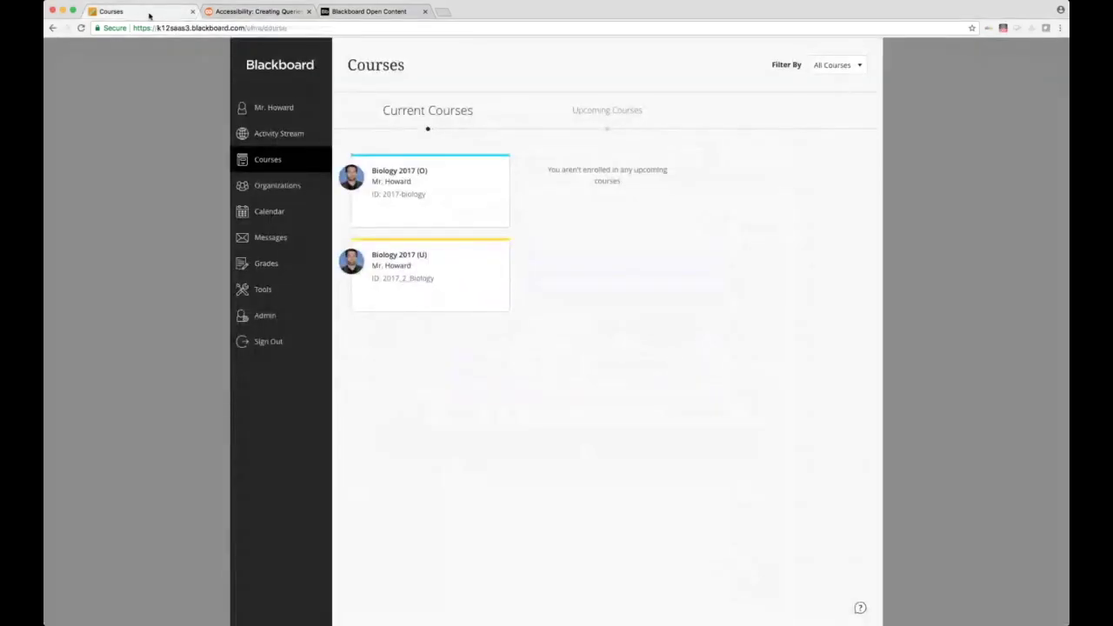